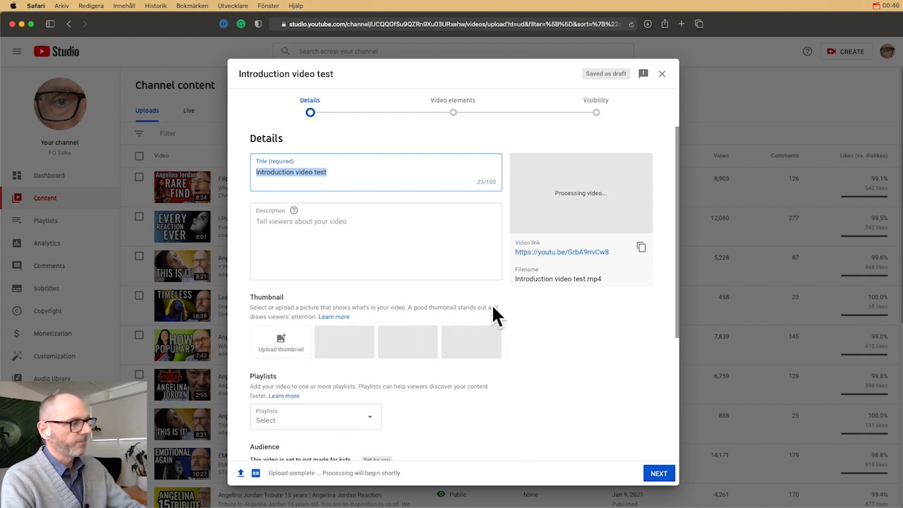
Step: Save the Introduction video test upload with Unlisted visibility, skipping the video elements, and dismiss the processing notice
click(659, 474)
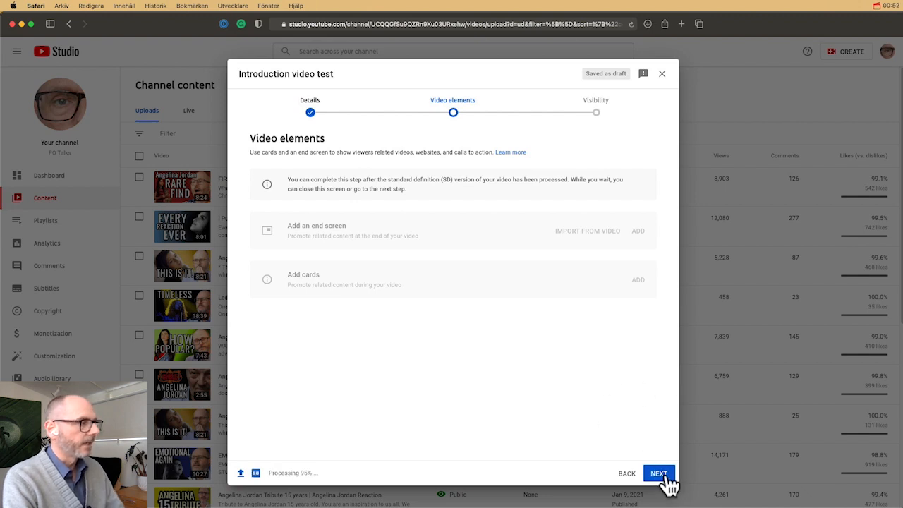
click(659, 473)
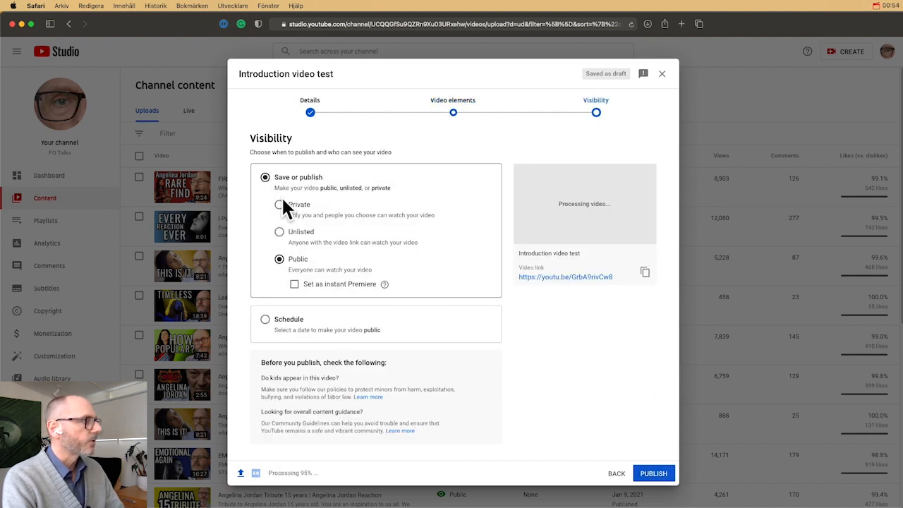
click(280, 232)
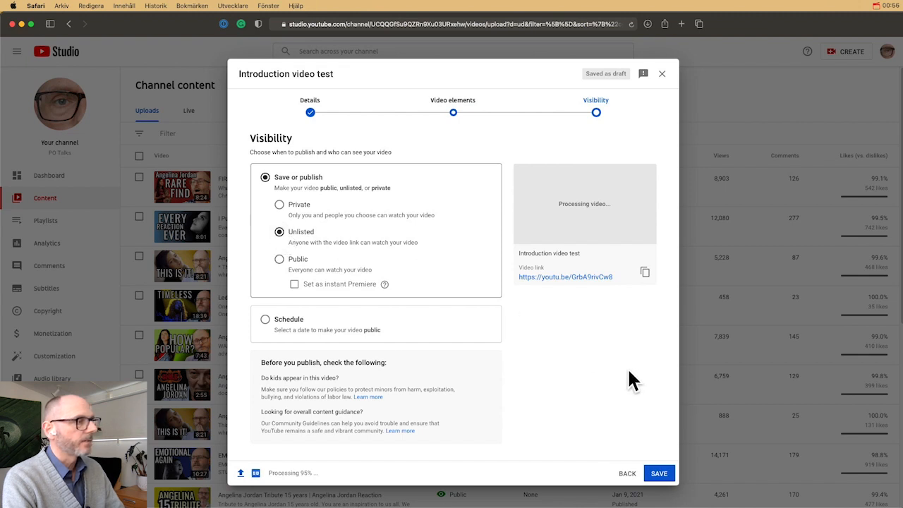
click(669, 480)
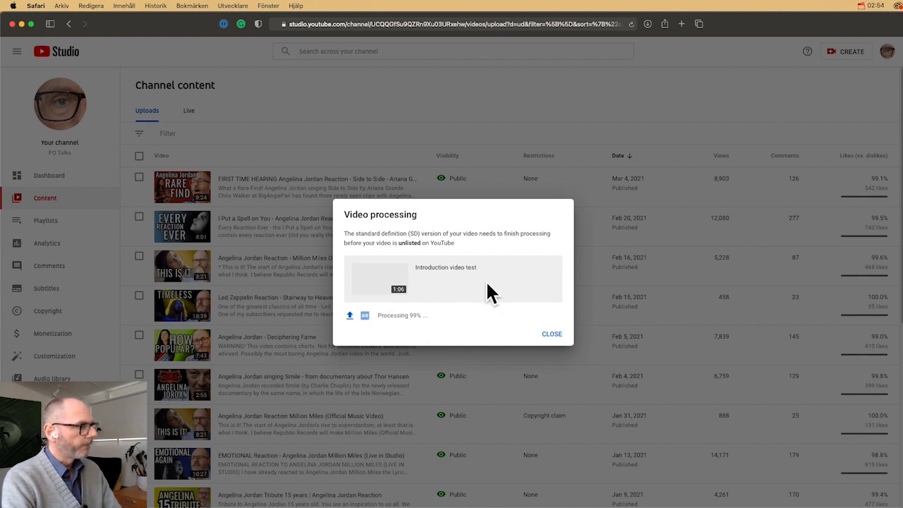
click(561, 337)
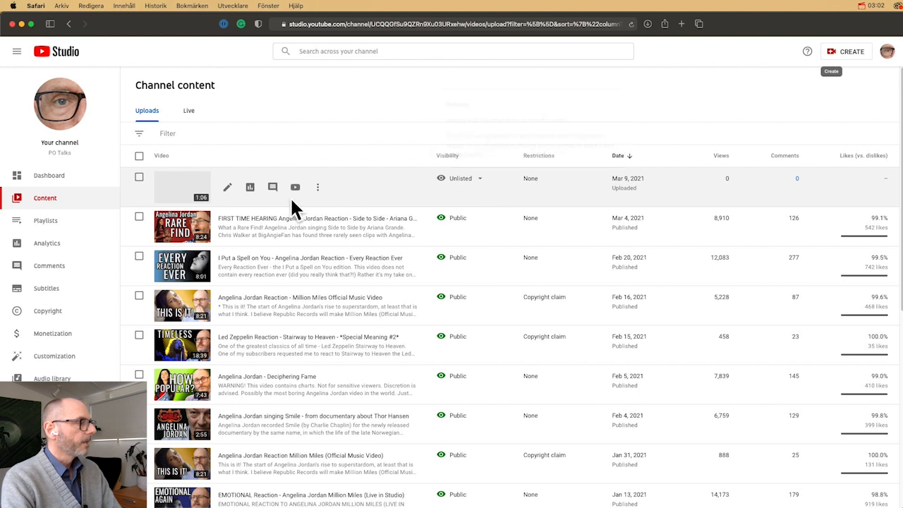
Step: Open the subtitles page of the newly uploaded Introduction video test
click(227, 189)
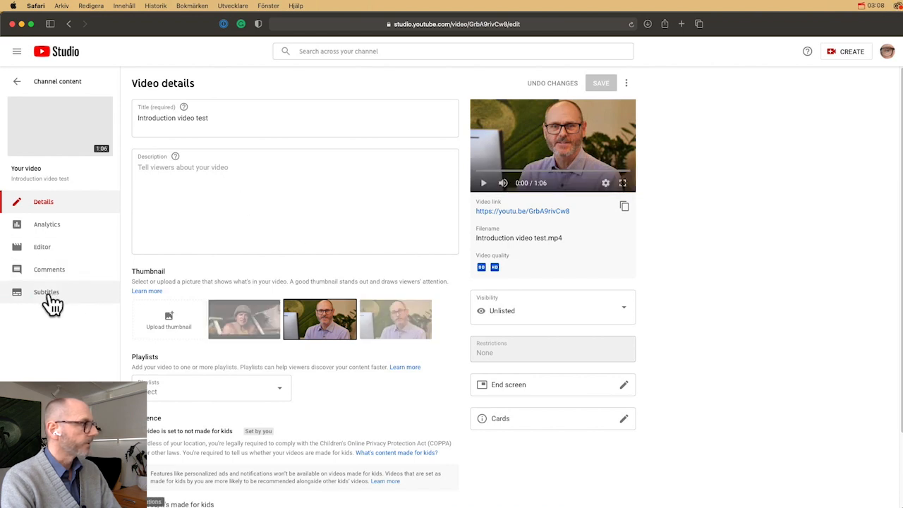
click(47, 292)
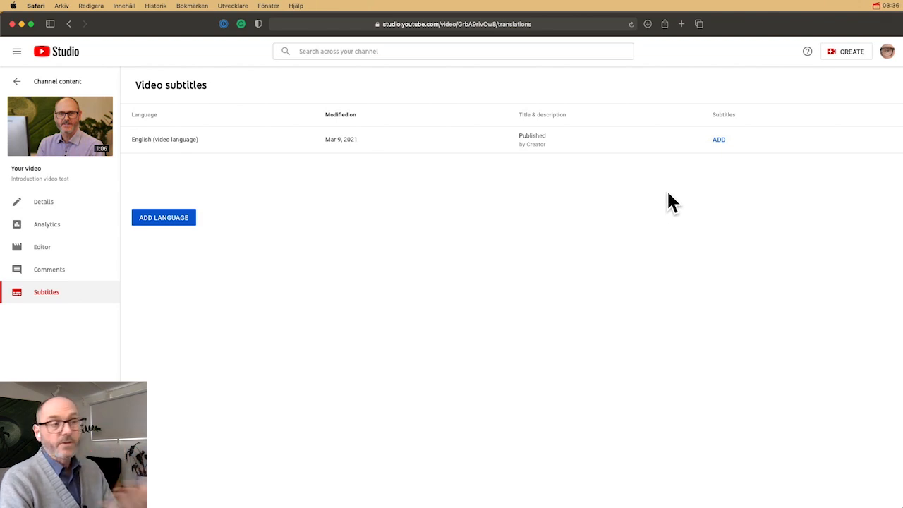
click(876, 5)
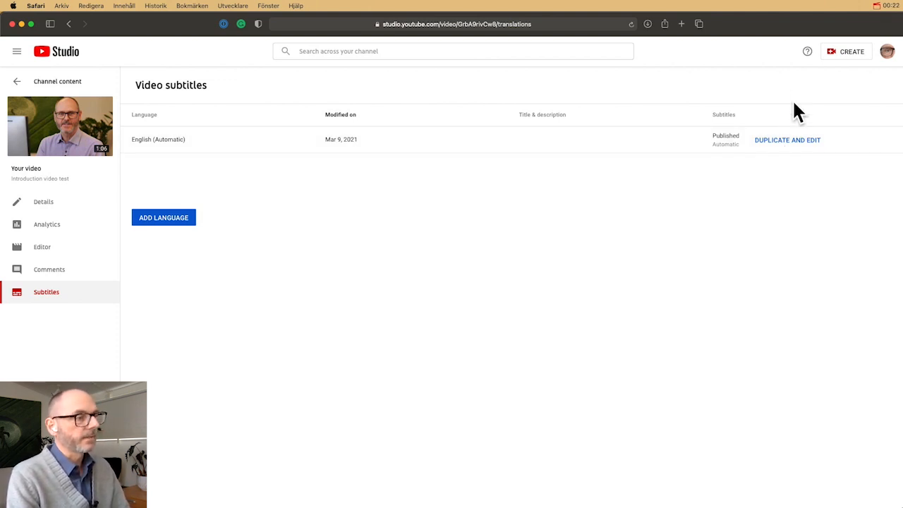
Step: Duplicate the automatic English subtitles for editing and show them as captions with timings
click(775, 146)
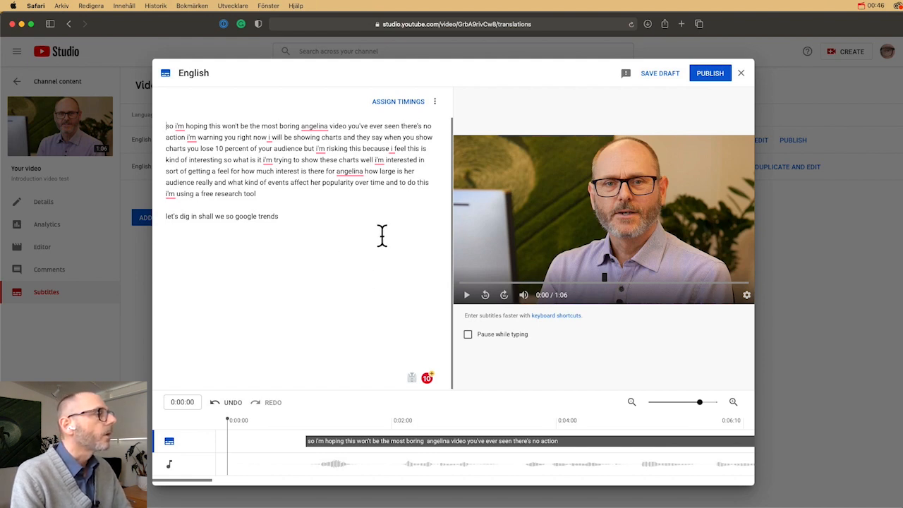
click(411, 106)
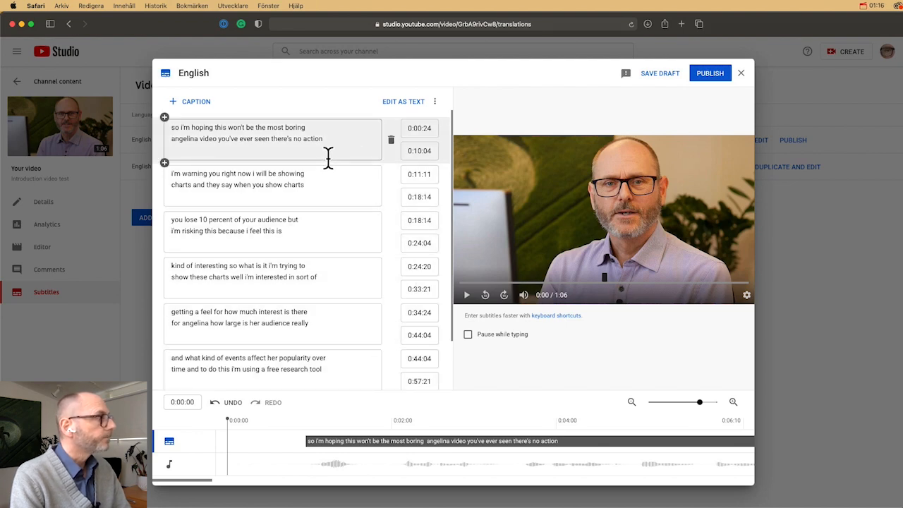
Step: Capitalize the opening word of the first caption so it reads "So"
click(176, 127)
key(BackSpace)
text(S)
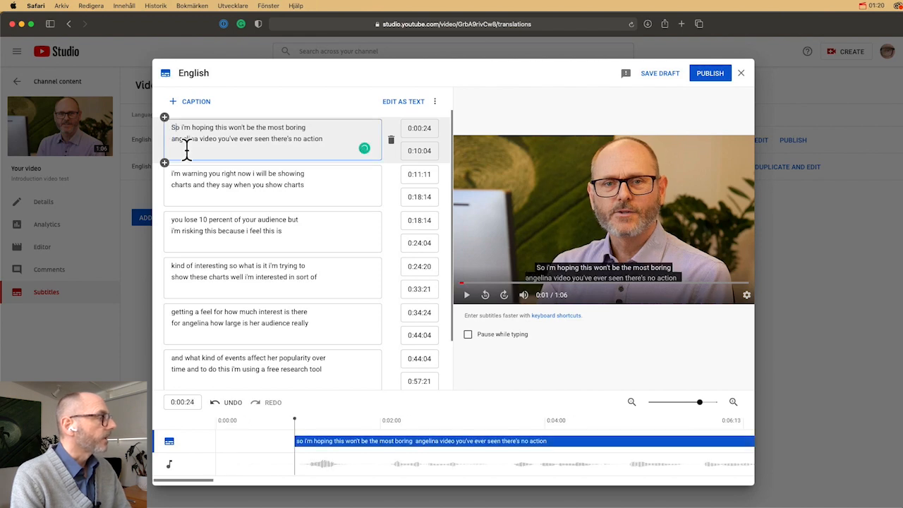
mouse_move(182, 131)
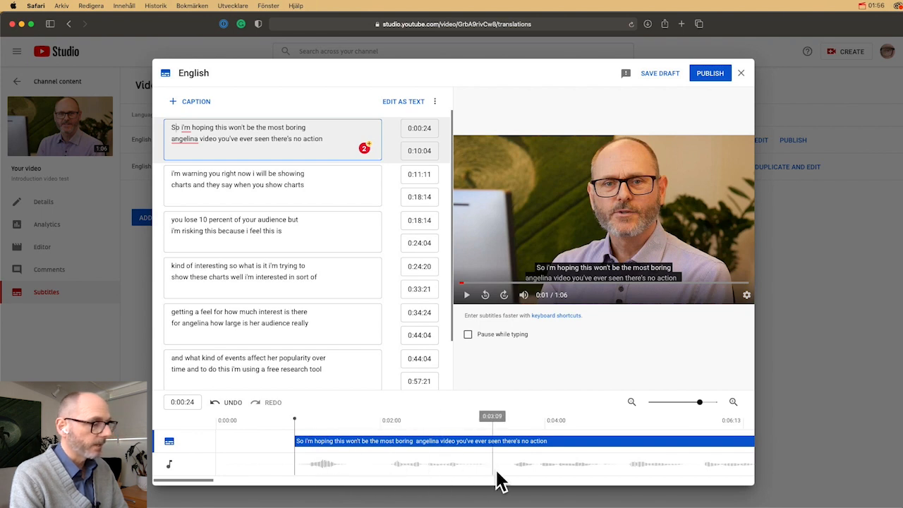
Step: Set the start of the caption "i'm warning you right now" to 0:11:13 on the timeline
drag(295, 419, 334, 451)
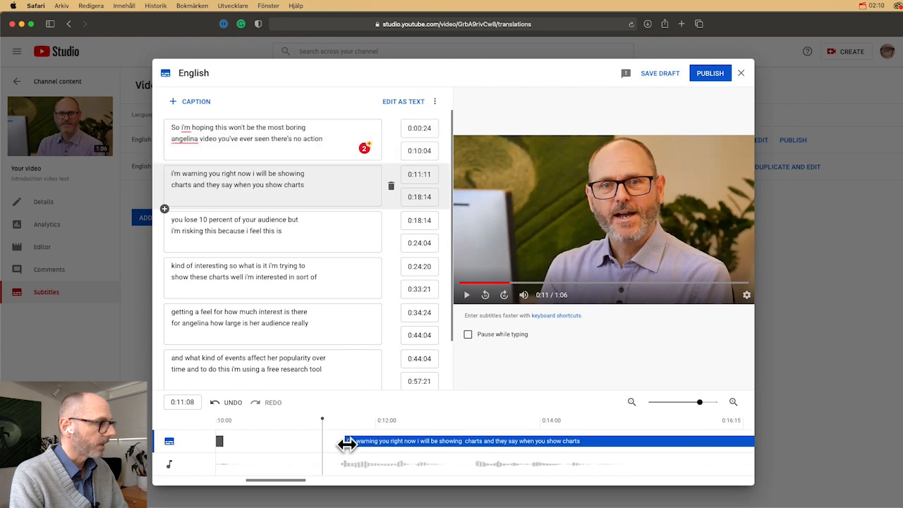
mouse_move(347, 441)
mouse_down()
mouse_move(383, 442)
mouse_move(337, 444)
mouse_up()
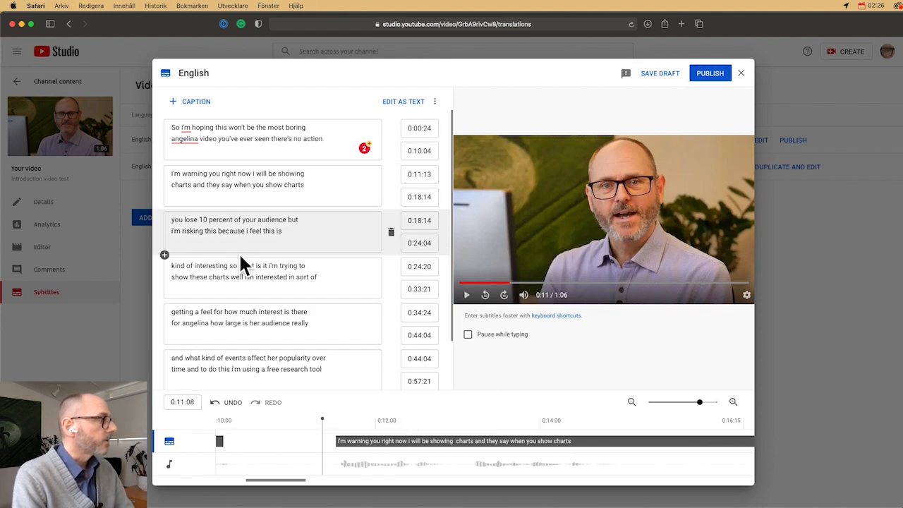
Step: Play the first caption and scrub through its end to find where "there's no action" is spoken
click(218, 128)
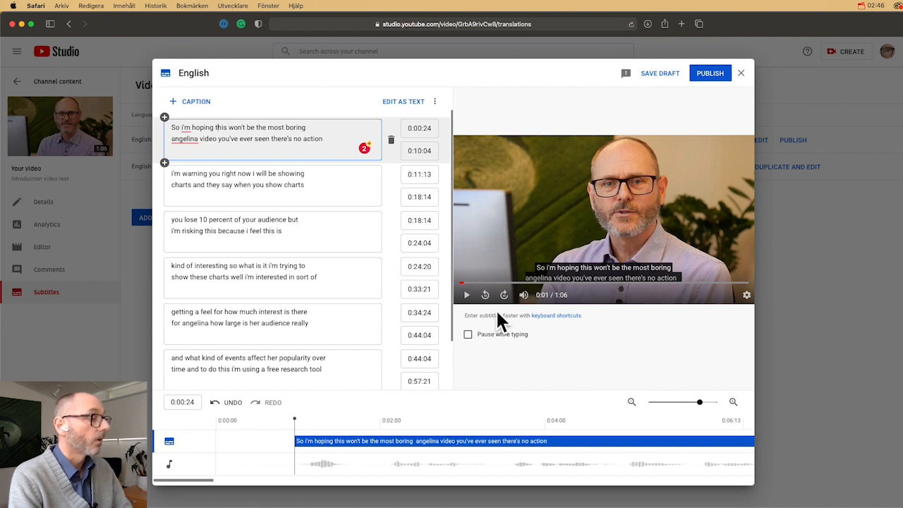
click(466, 295)
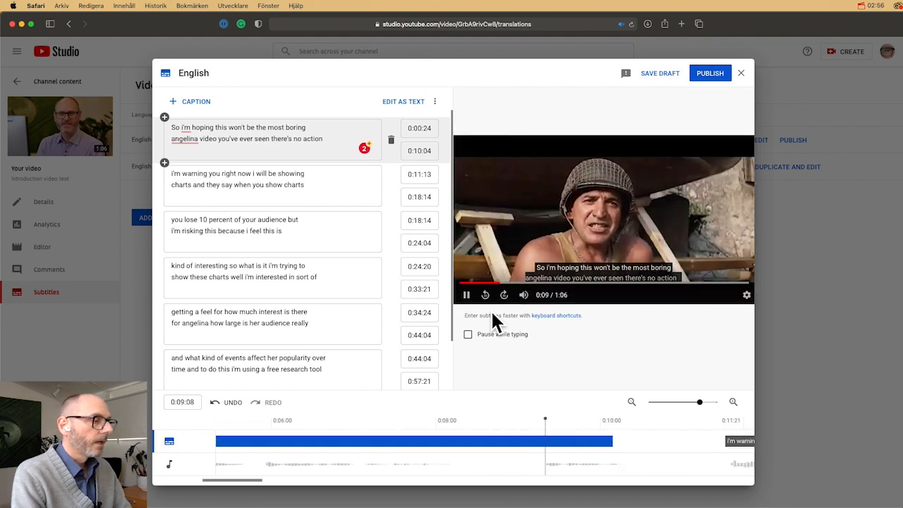
click(466, 296)
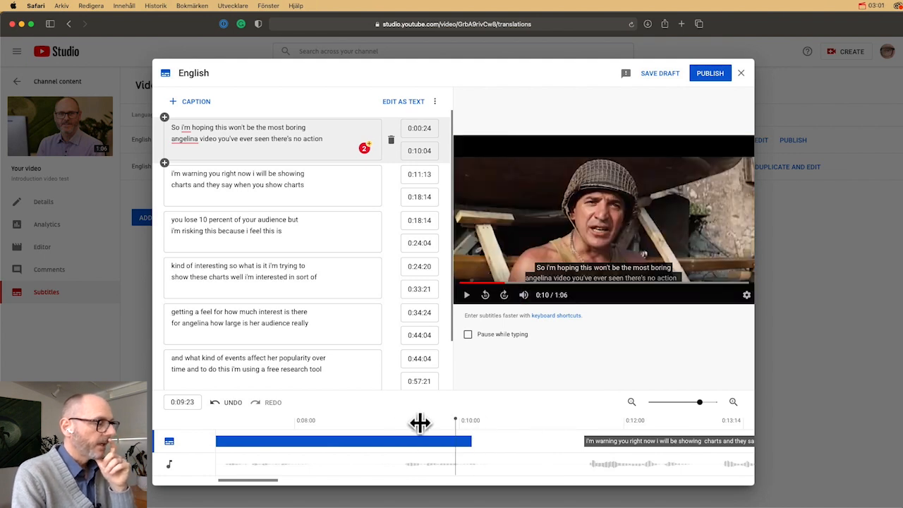
drag(419, 423, 357, 429)
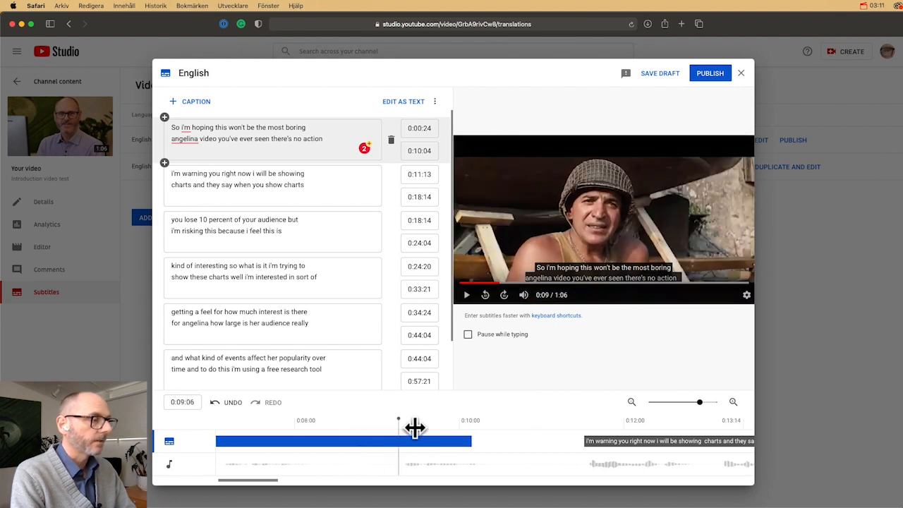
drag(413, 426, 353, 435)
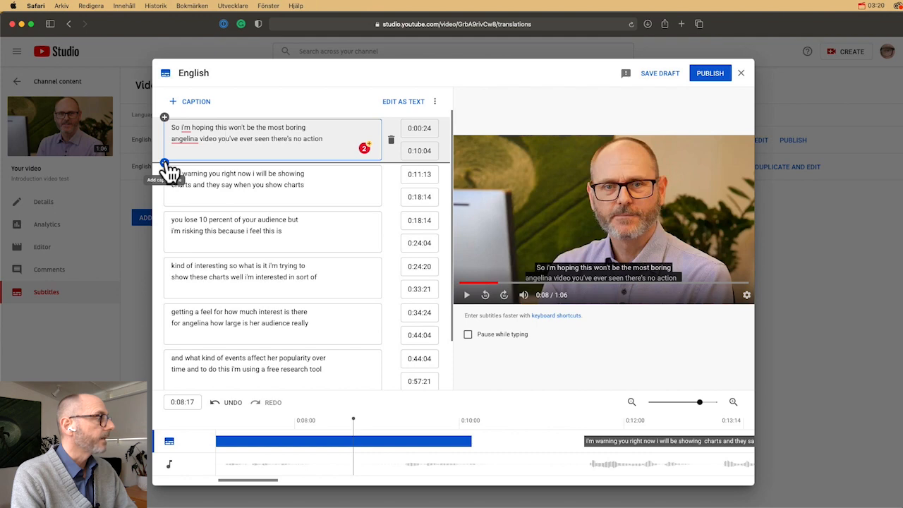
Step: Insert an empty caption after the first one and shorten the first caption to end at 0:08:06
click(165, 163)
click(217, 185)
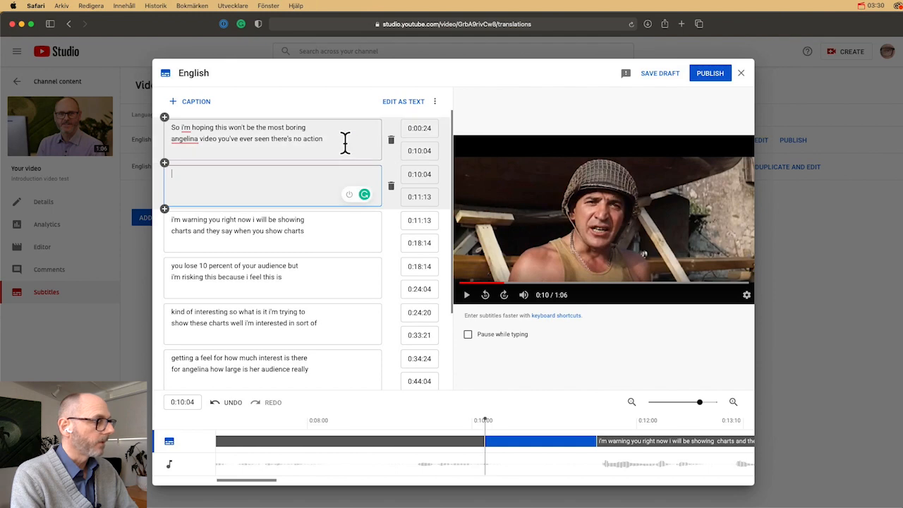
click(345, 143)
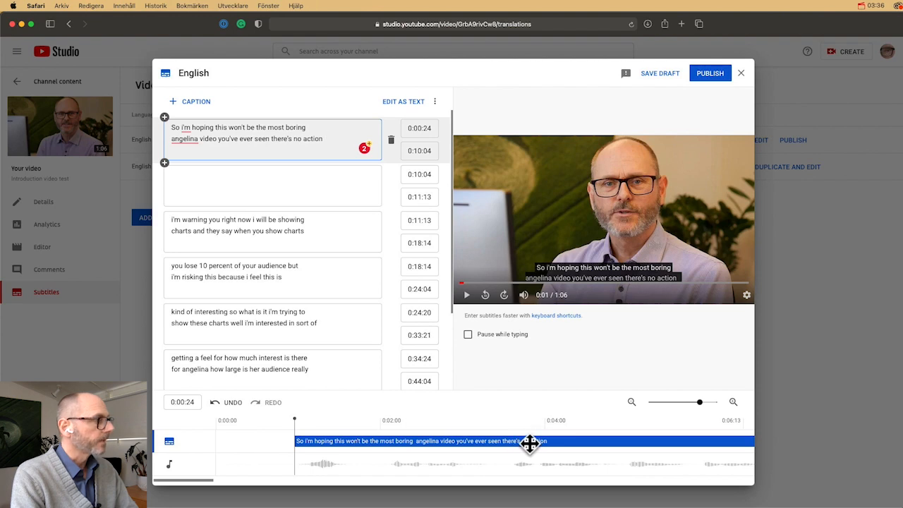
click(304, 186)
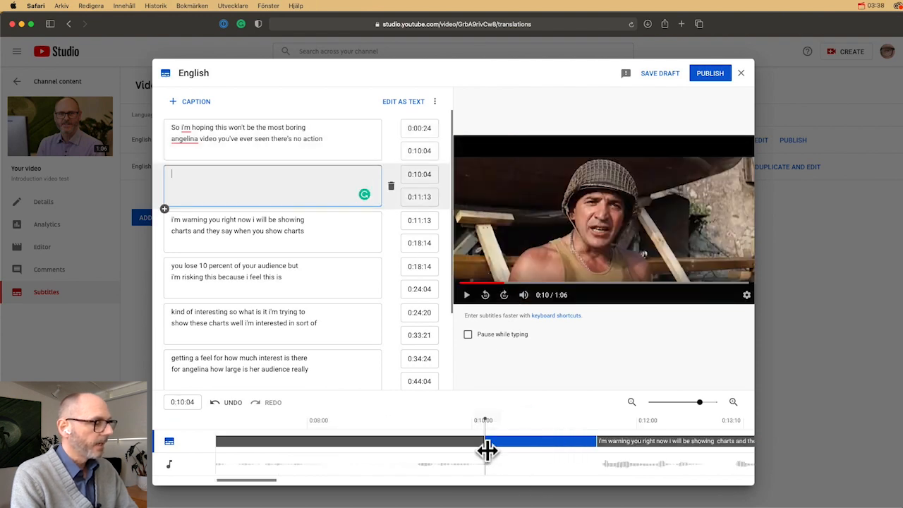
drag(490, 443, 493, 443)
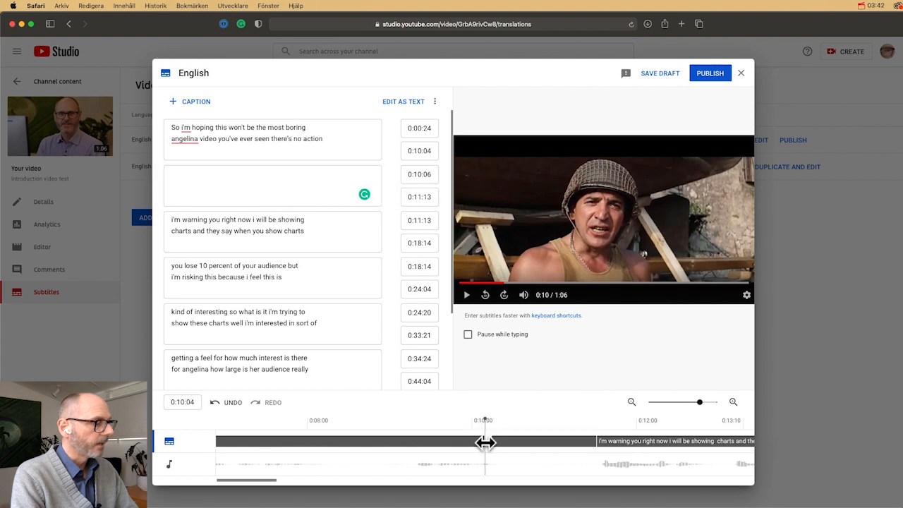
drag(485, 443, 328, 461)
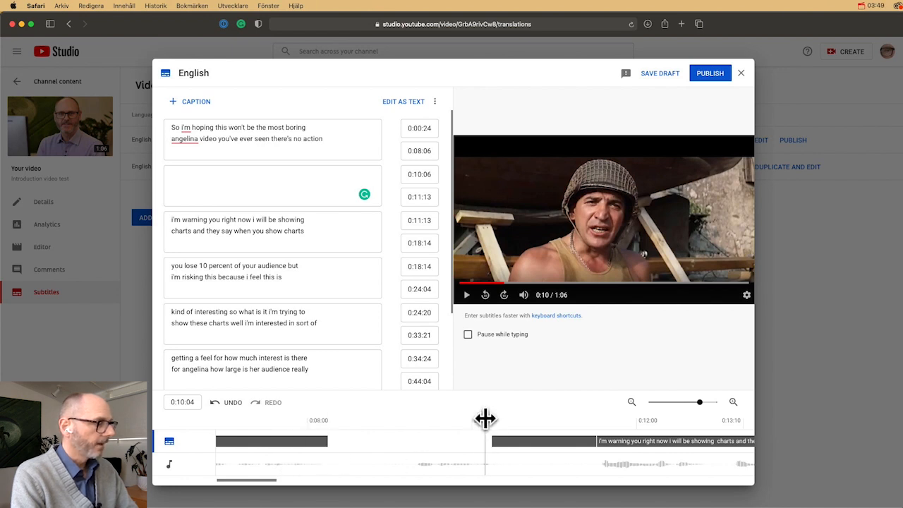
Step: Move the empty second caption to start at 0:09:04 and extend its end to 0:10:19
drag(485, 419, 399, 427)
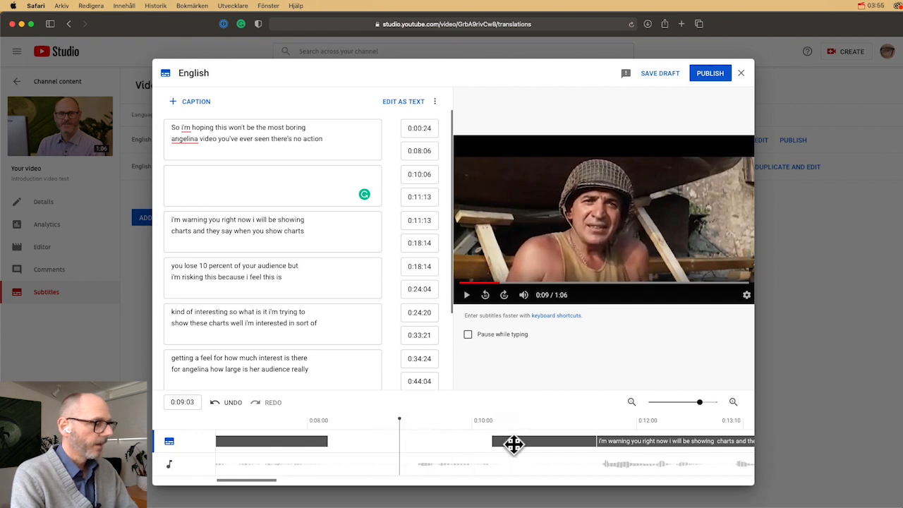
drag(514, 447, 432, 447)
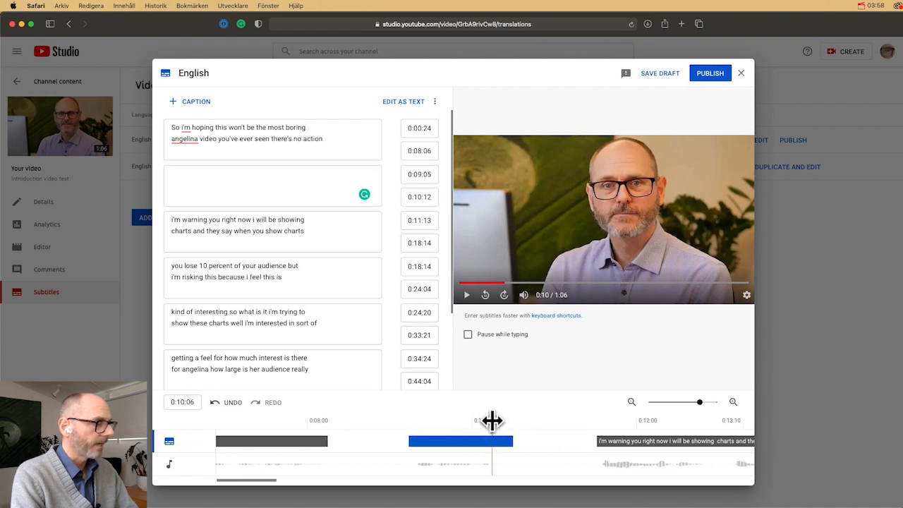
drag(489, 419, 427, 440)
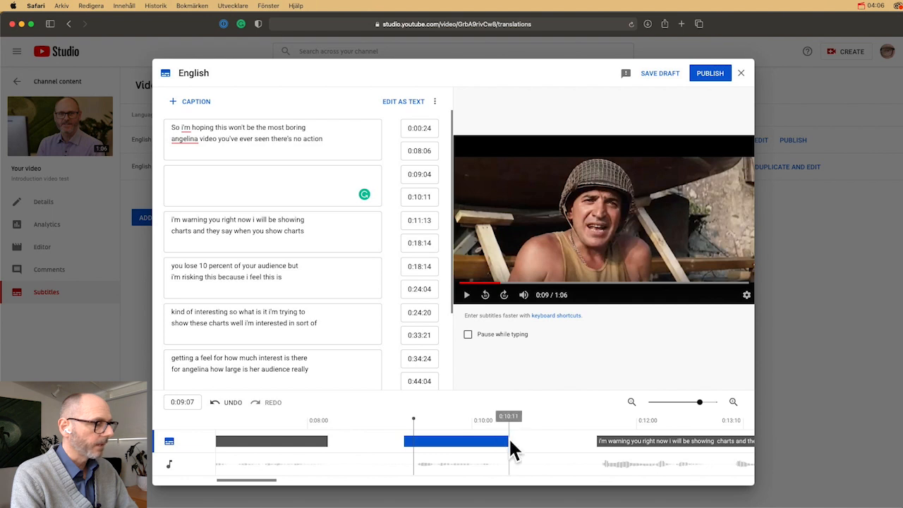
drag(508, 441, 534, 441)
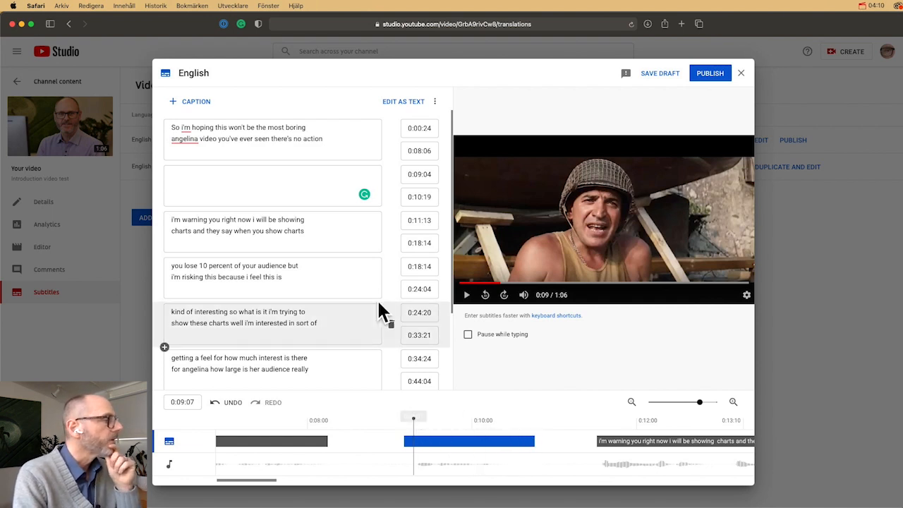
Step: Move the words "there's no action" from the first caption into the empty second caption, capitalized as "There's no action"
click(259, 184)
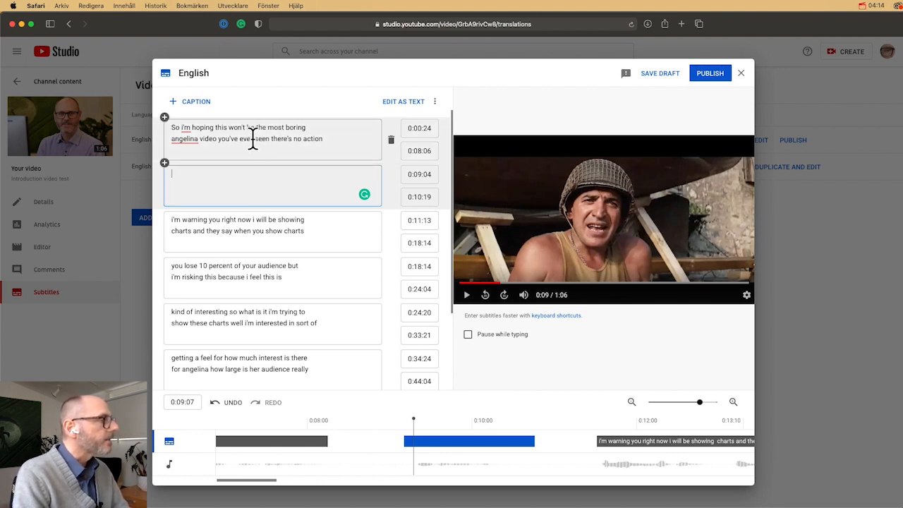
drag(272, 138, 317, 139)
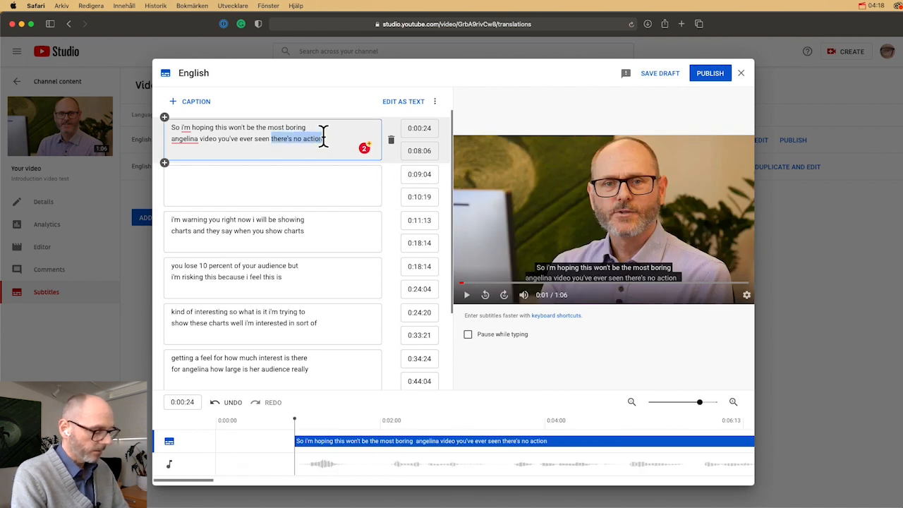
drag(322, 134, 324, 139)
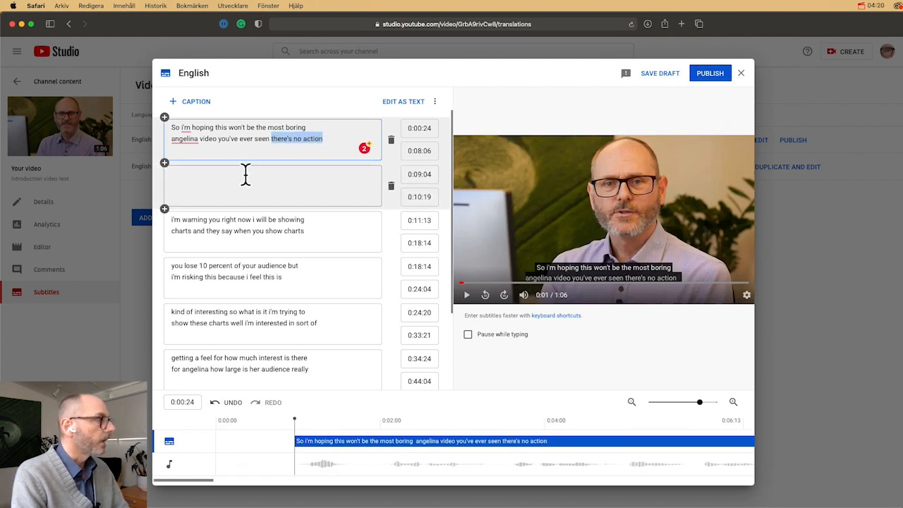
key(super+x)
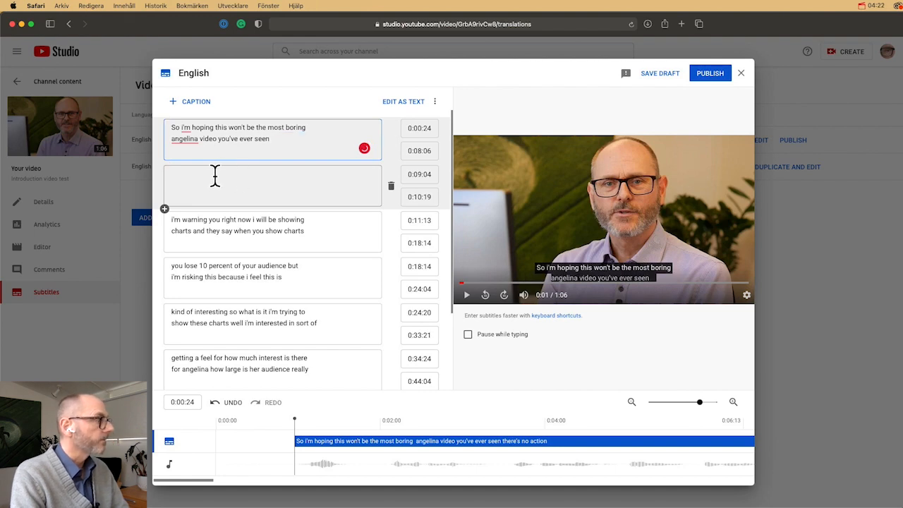
click(212, 174)
key(super+v)
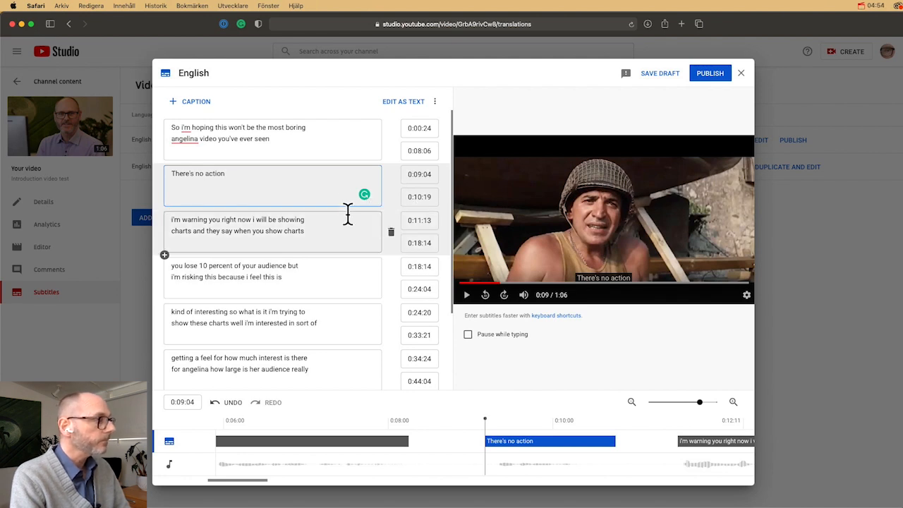
click(320, 139)
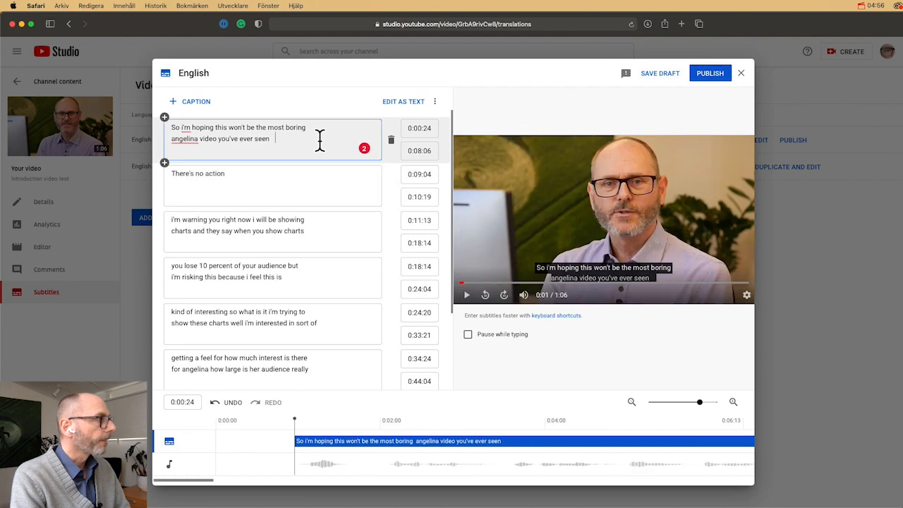
click(303, 175)
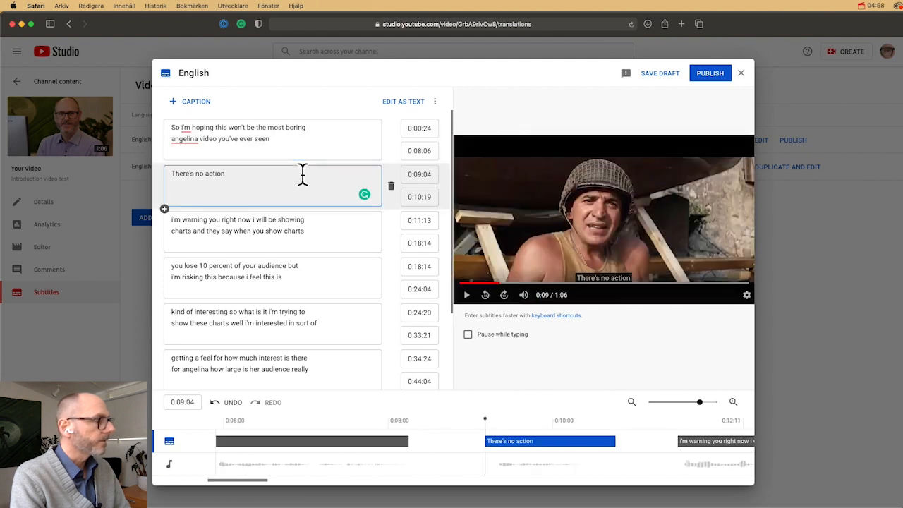
Step: Play the "There's no action" caption and retime it to start at 0:08:24 and end at 0:10:05
click(466, 296)
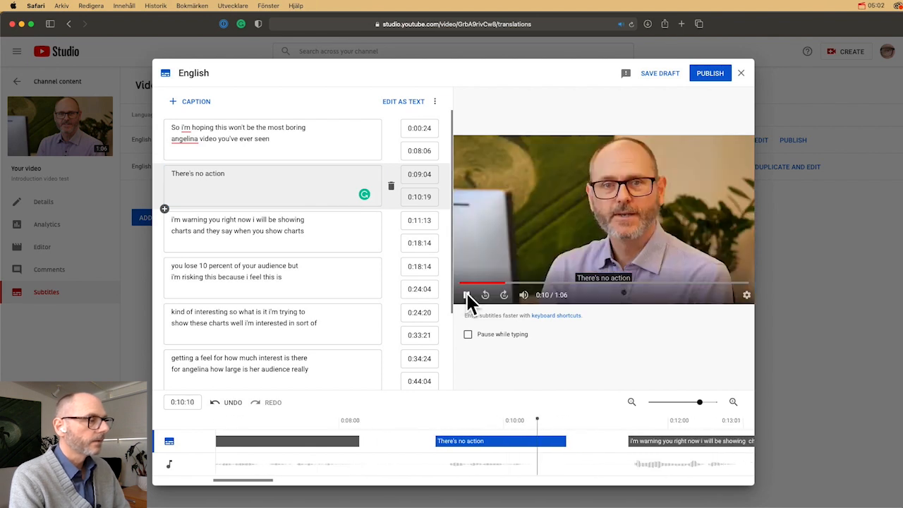
click(466, 296)
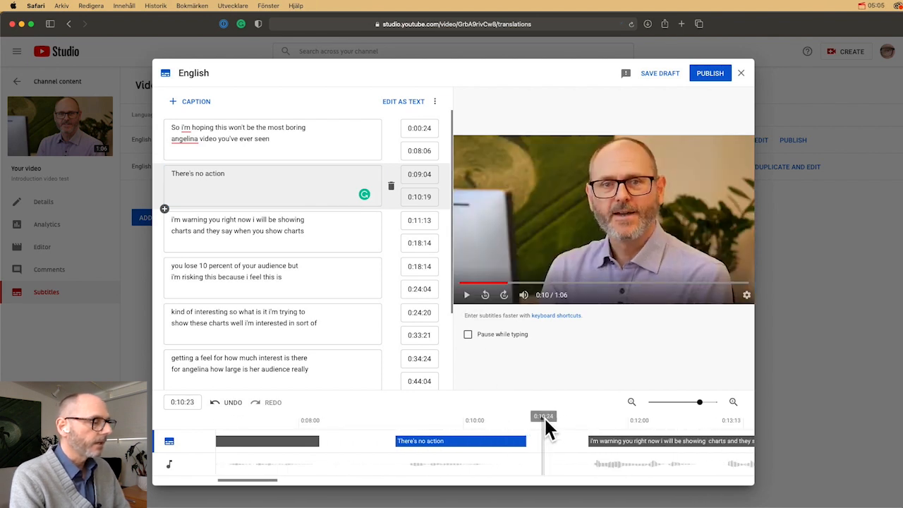
drag(544, 416, 479, 412)
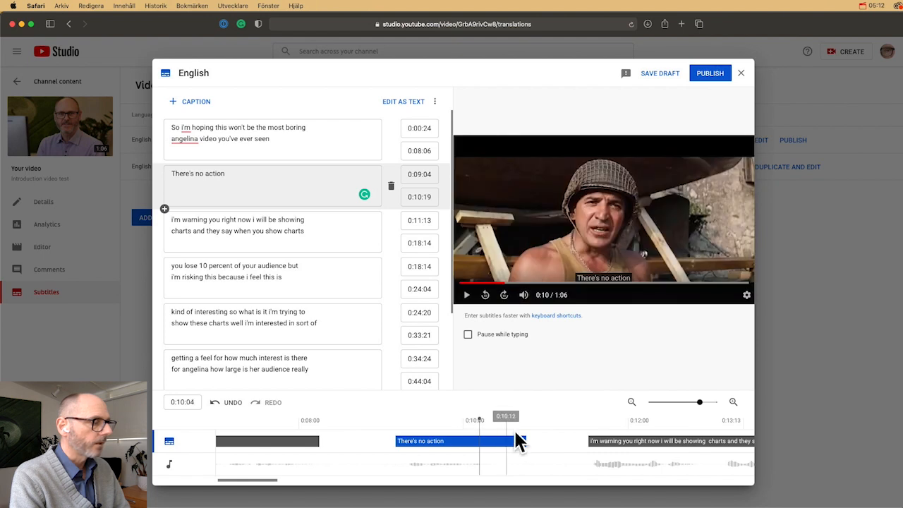
drag(528, 441, 480, 441)
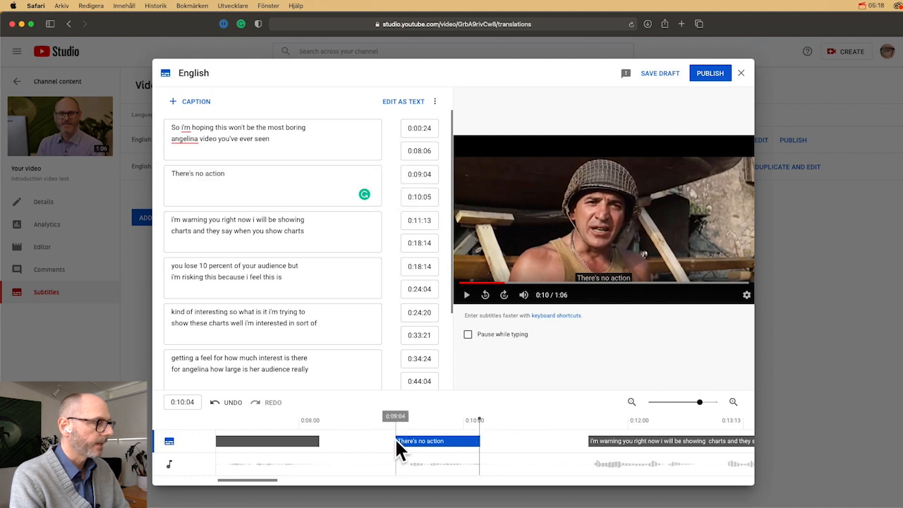
drag(397, 441, 381, 440)
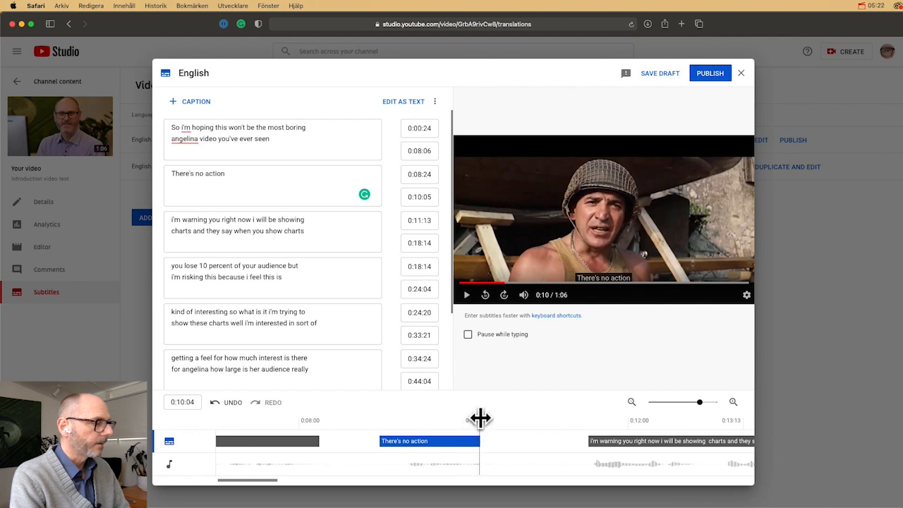
Step: Play the video from the first caption into the third to check the timing of the first captions
drag(479, 418, 361, 410)
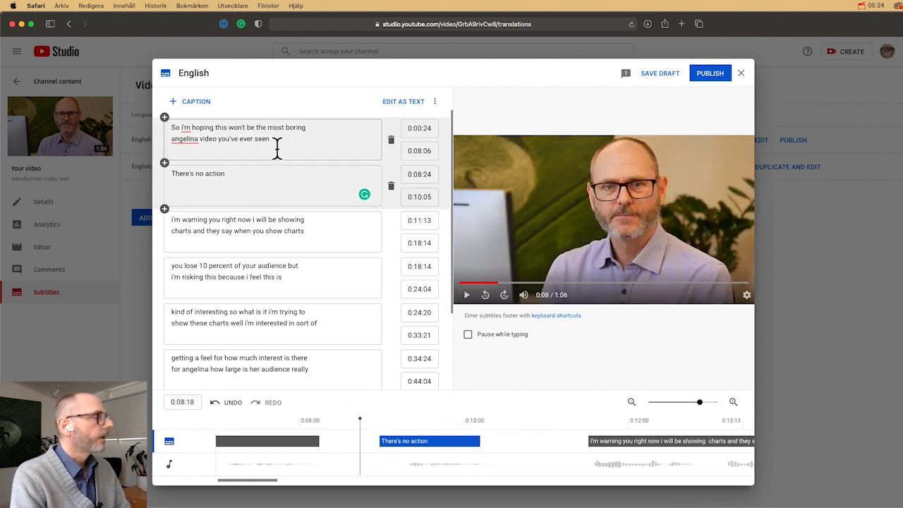
click(277, 141)
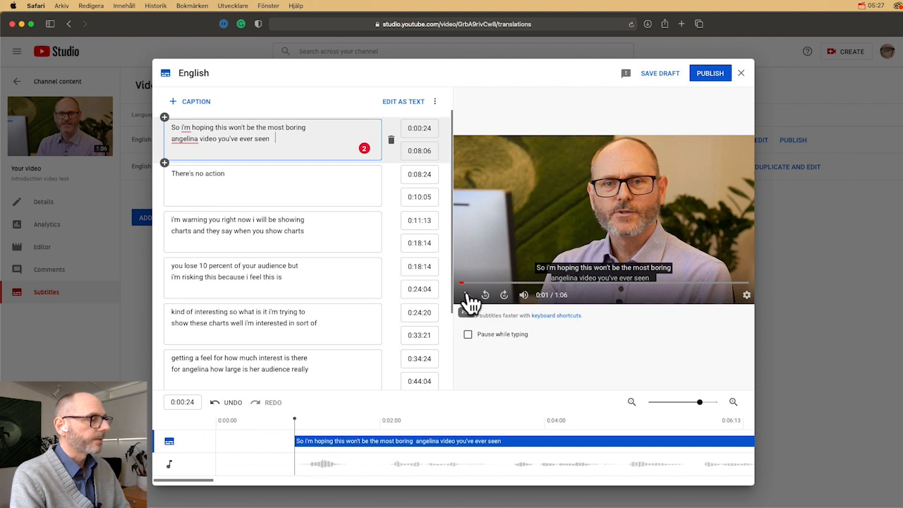
click(466, 296)
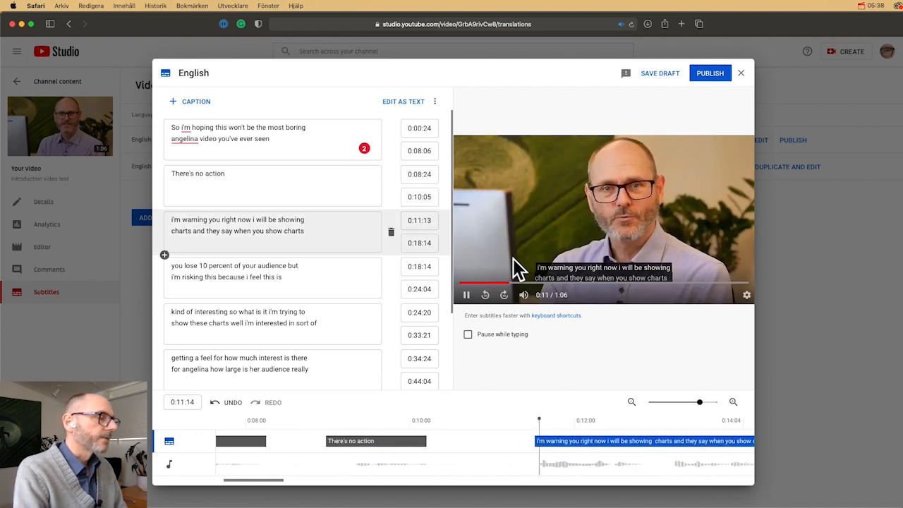
click(466, 295)
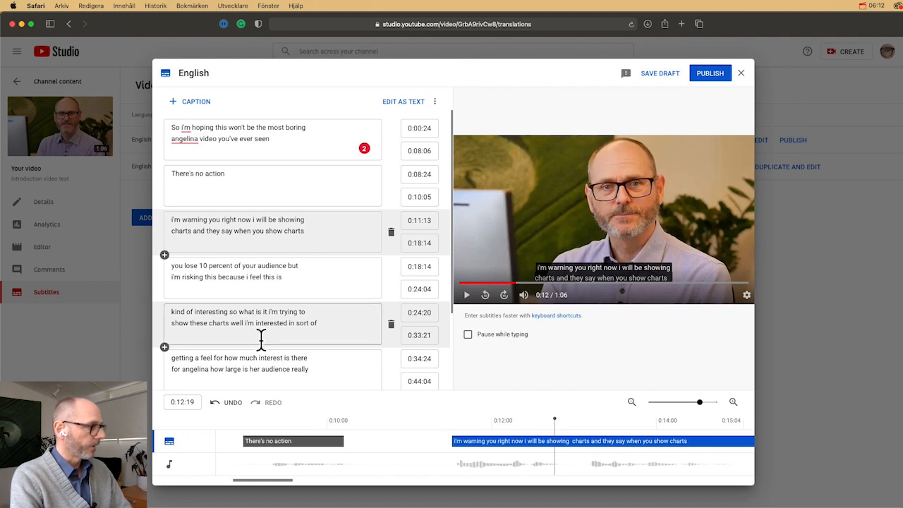
Step: Add a period at the end of the caption starting "getting a feel for how much interest is there"
click(315, 368)
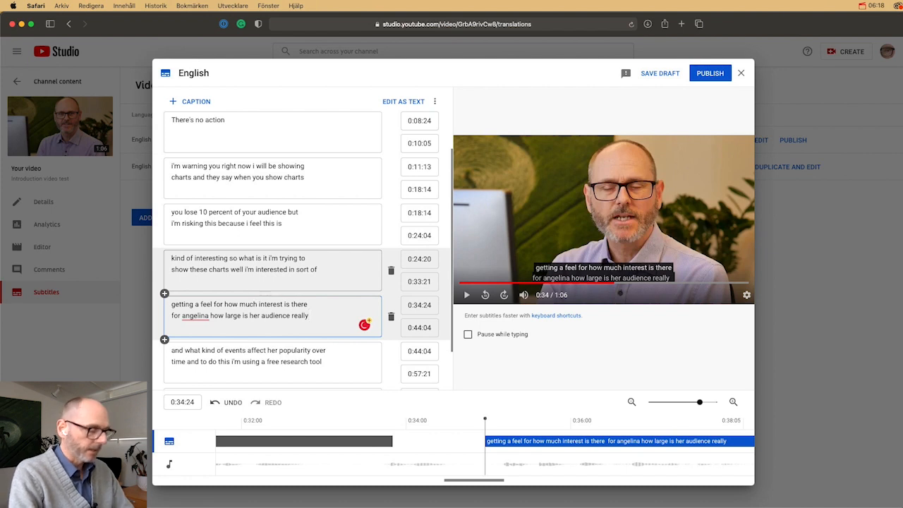
text(.)
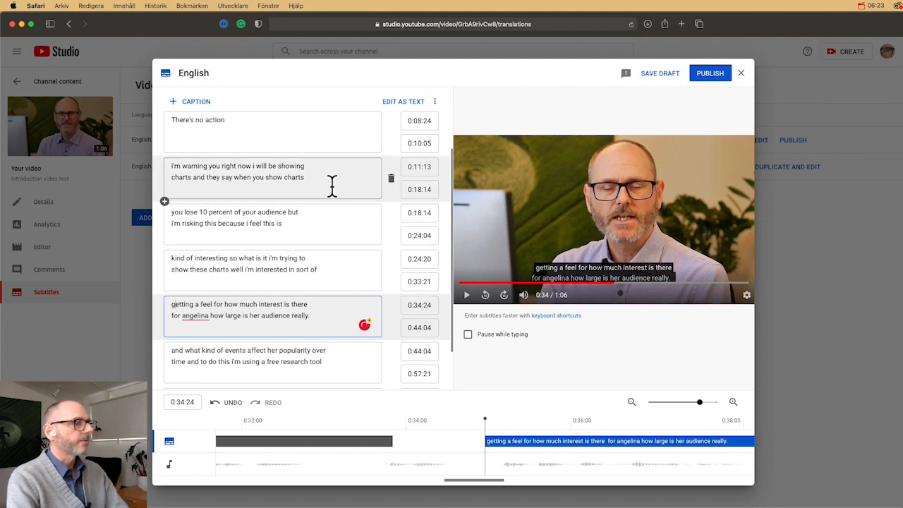
click(335, 182)
scroll(314, 247, up, 2)
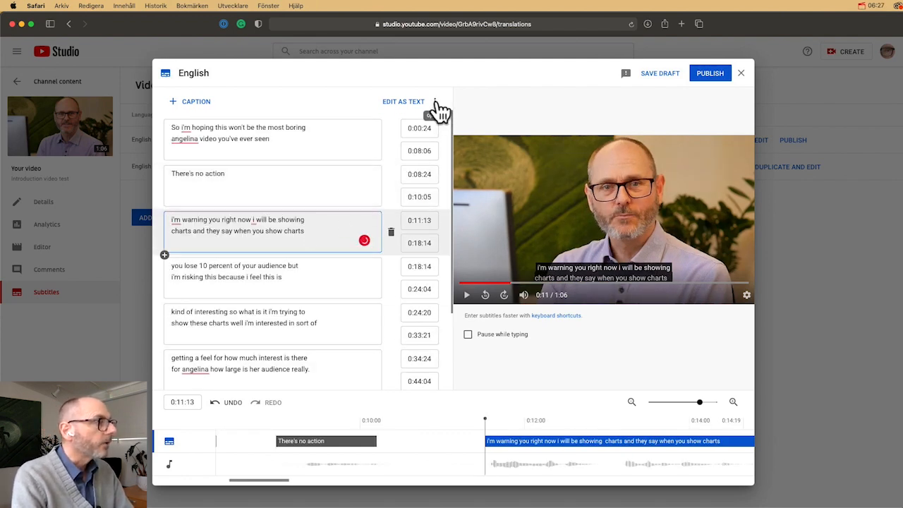
Step: Download the edited English subtitles as a file
click(437, 103)
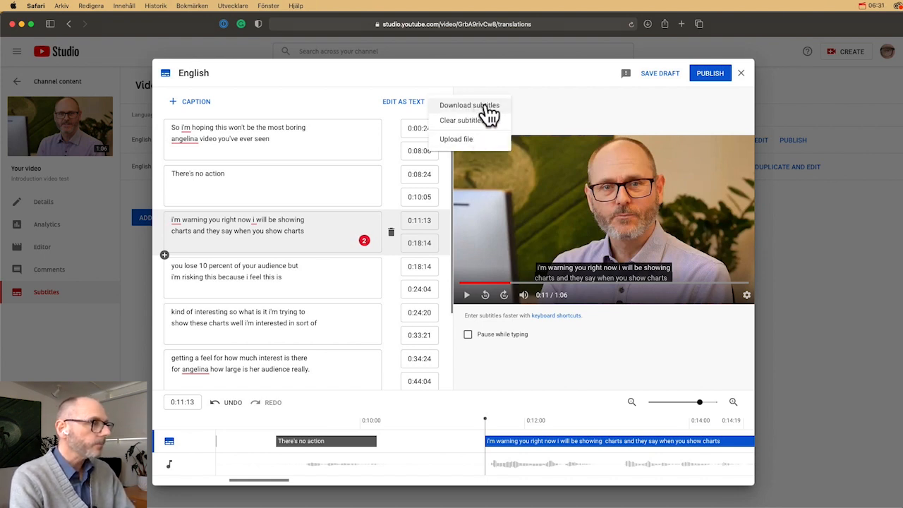
click(485, 113)
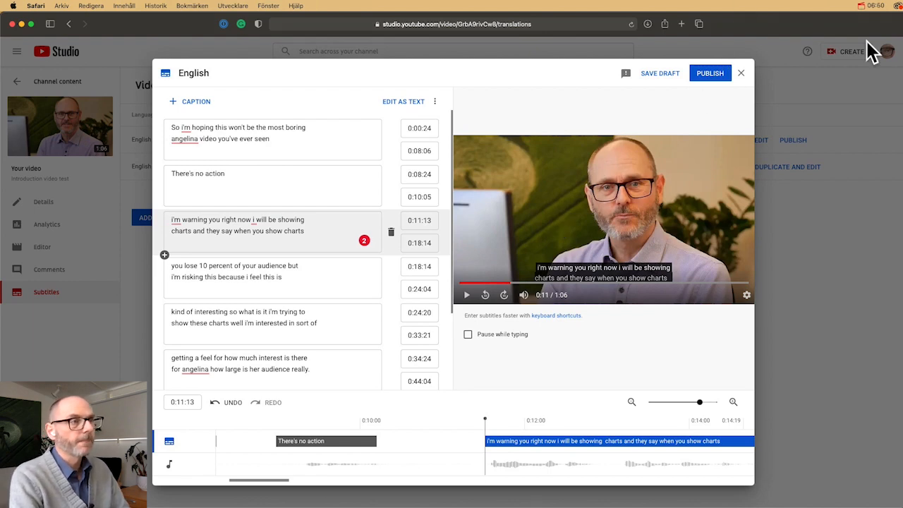
click(879, 7)
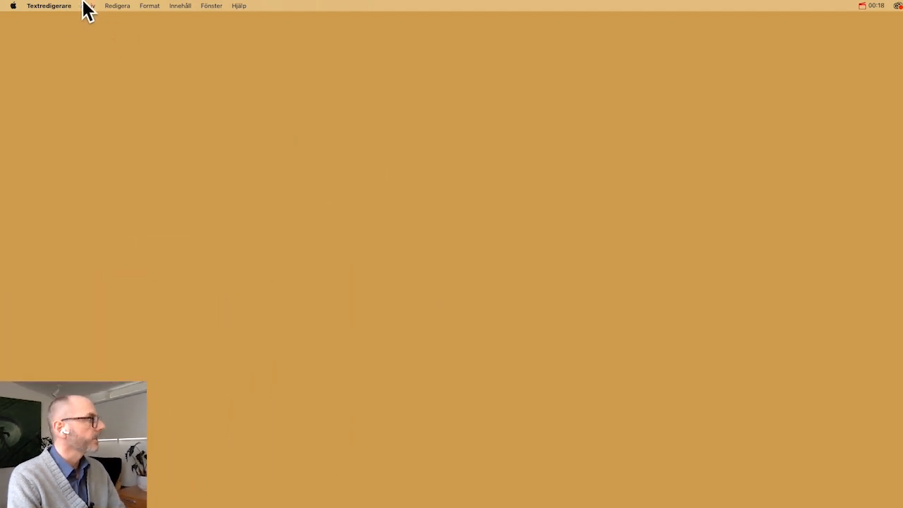
Step: Open the downloaded captions-20.sbv in TextEdit and move its window toward the middle of the screen
click(89, 6)
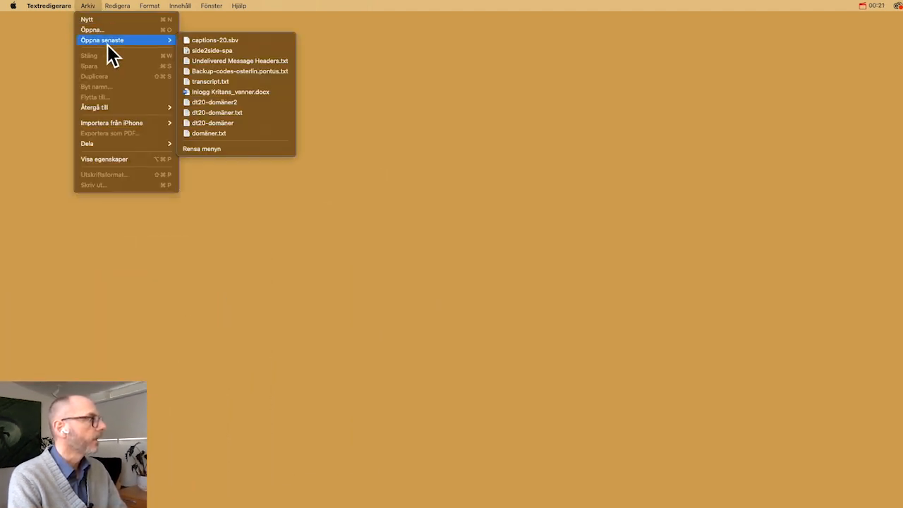
click(104, 29)
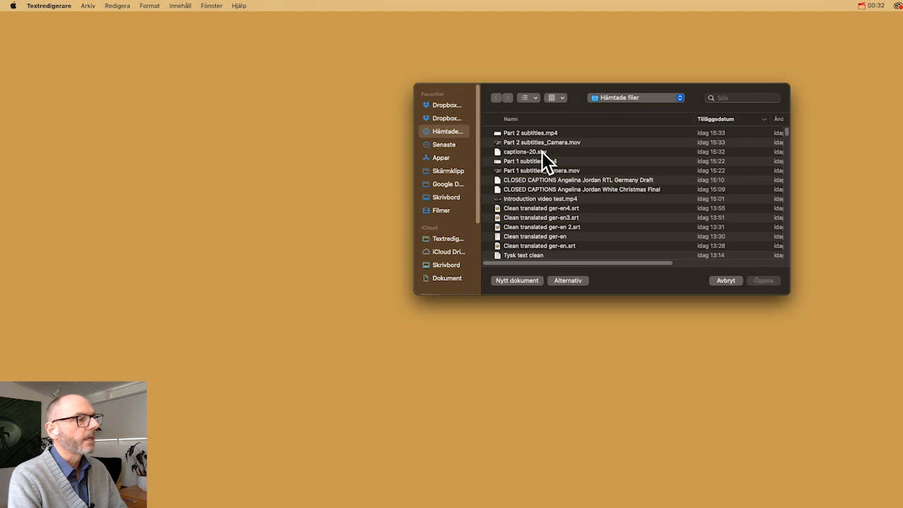
click(542, 152)
click(768, 282)
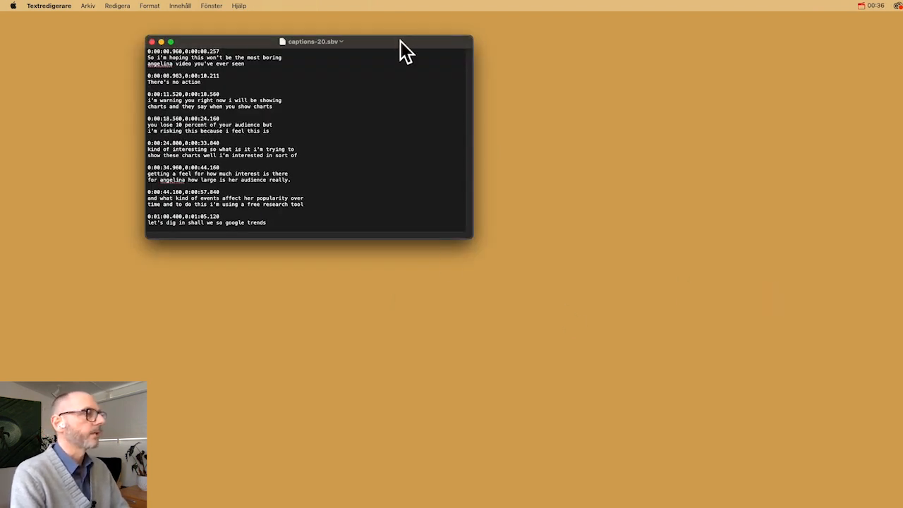
drag(400, 41, 655, 48)
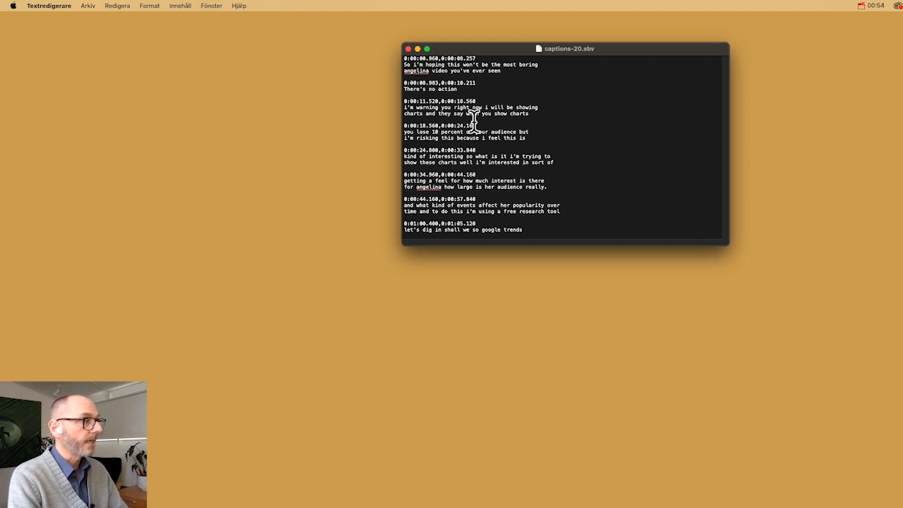
Step: Save a copy of the captions file as captions-20.txt in the downloads folder with Unicode (UTF-8) encoding and automatic .txt extension off
click(86, 7)
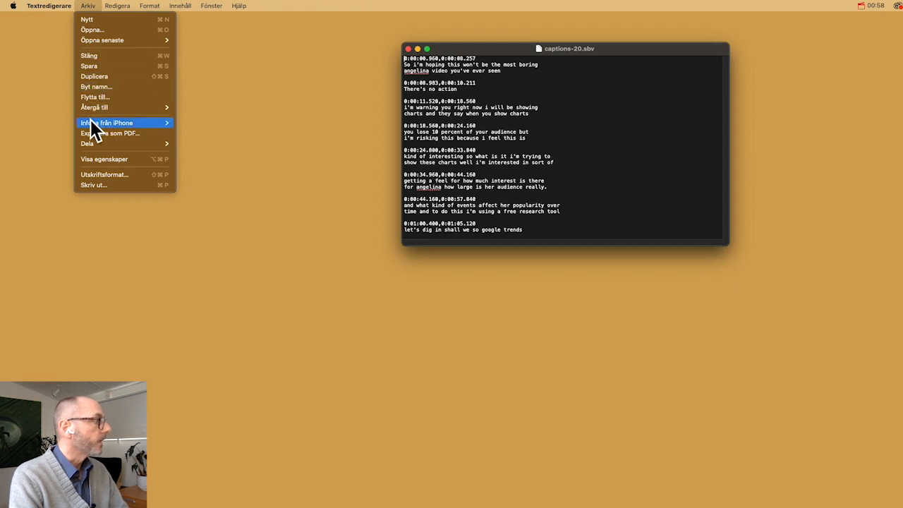
key(alt)
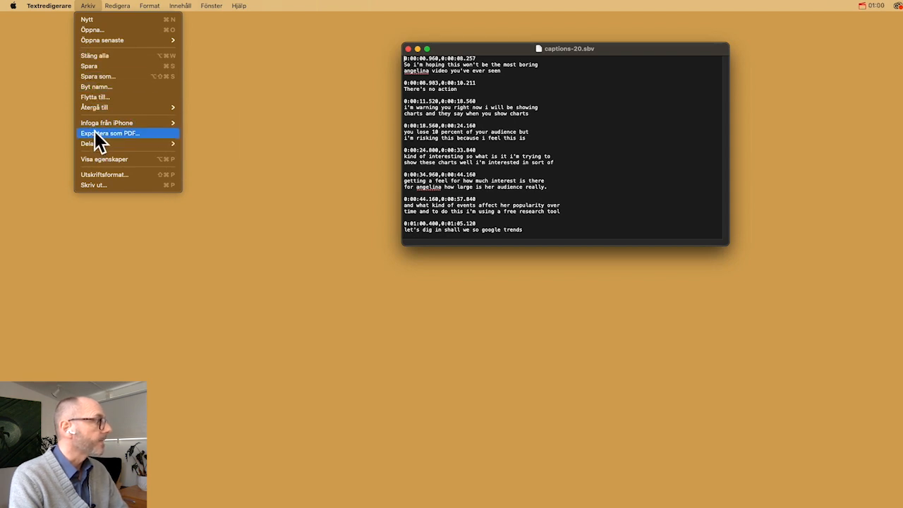
alt+click(111, 76)
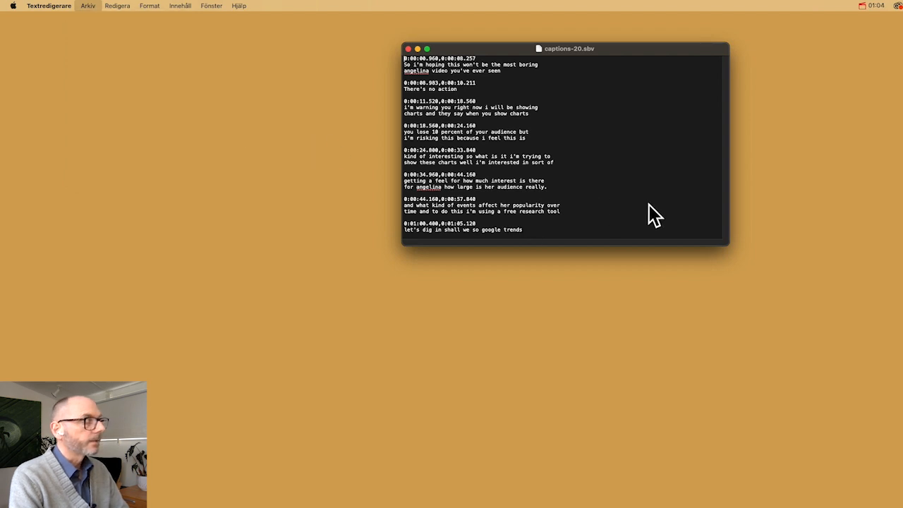
click(593, 151)
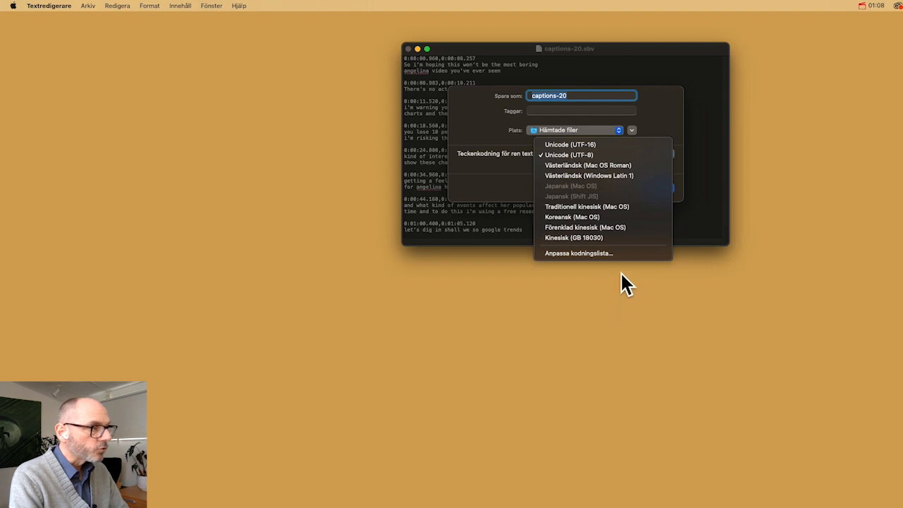
click(665, 99)
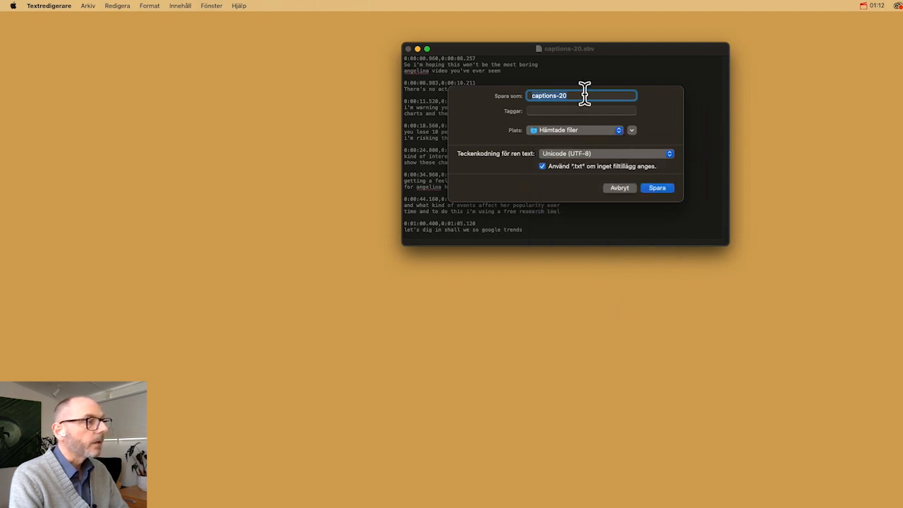
click(585, 94)
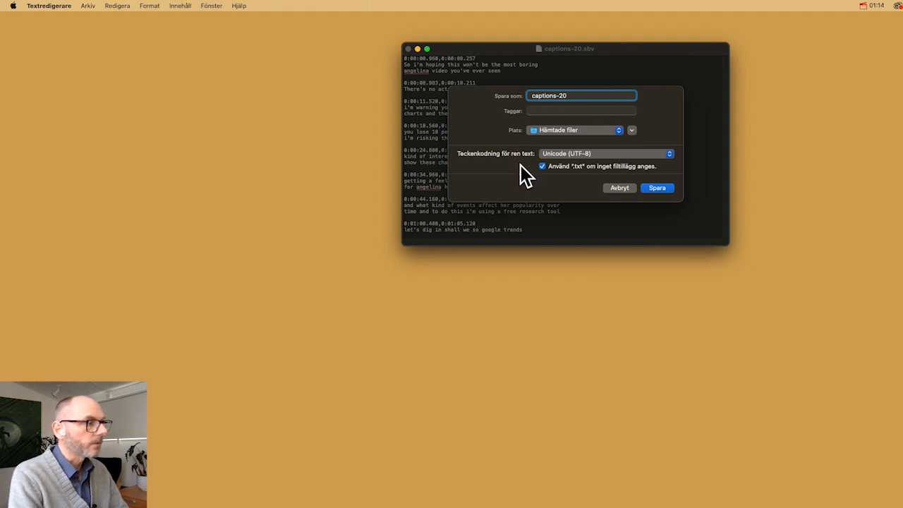
click(543, 166)
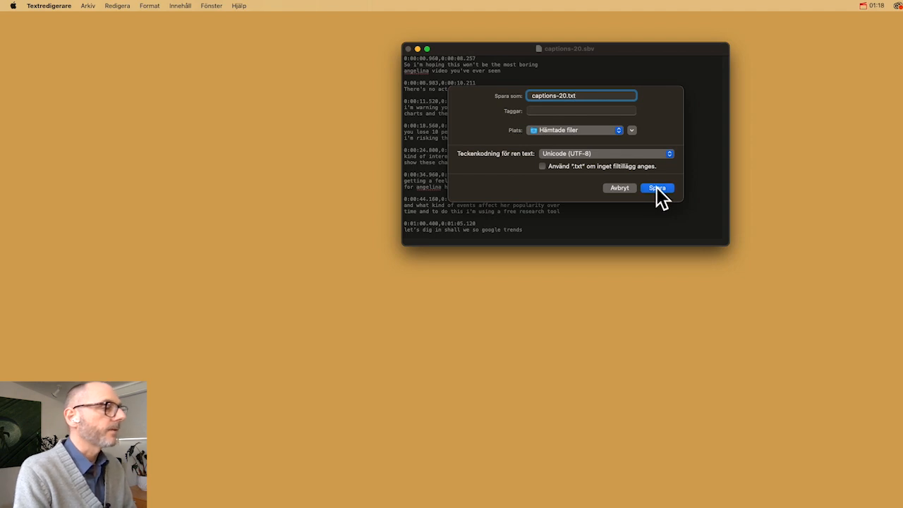
click(656, 187)
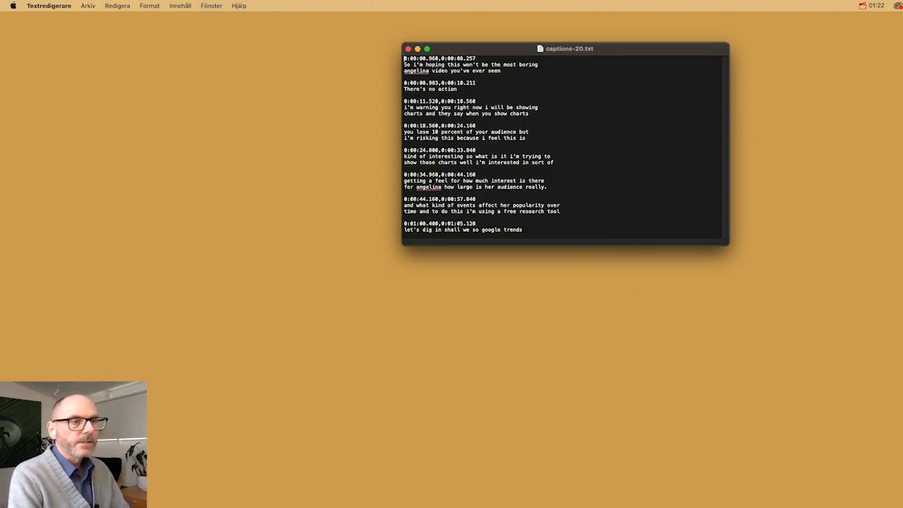
Step: Switch to Google Translate in Chrome, choose English as the source language and open document translation
key(super+Tab)
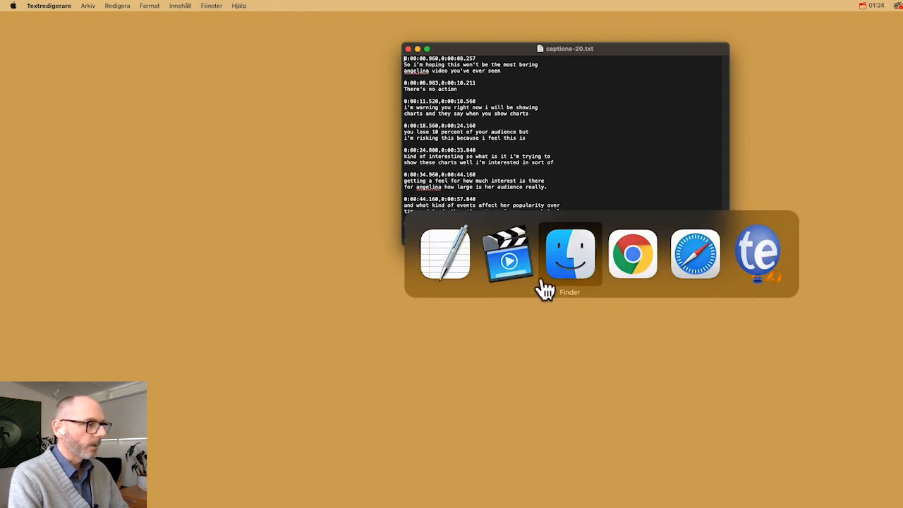
click(634, 272)
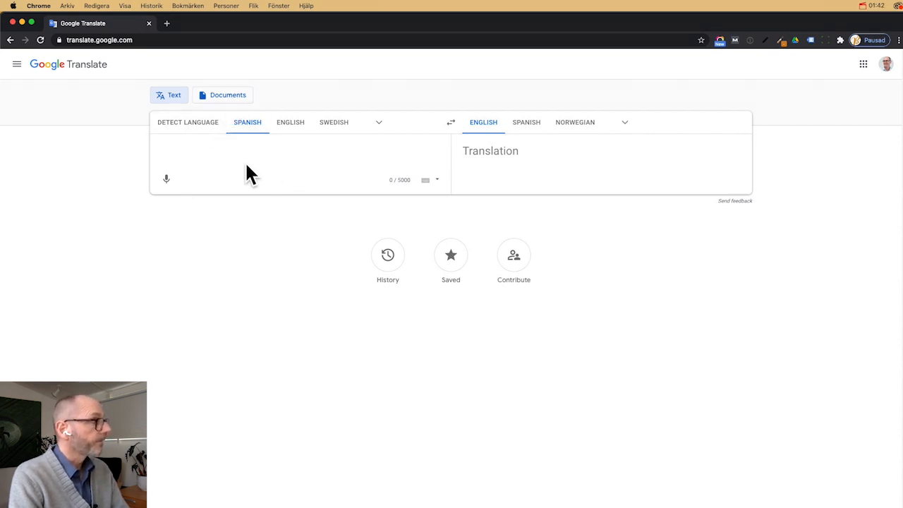
click(292, 128)
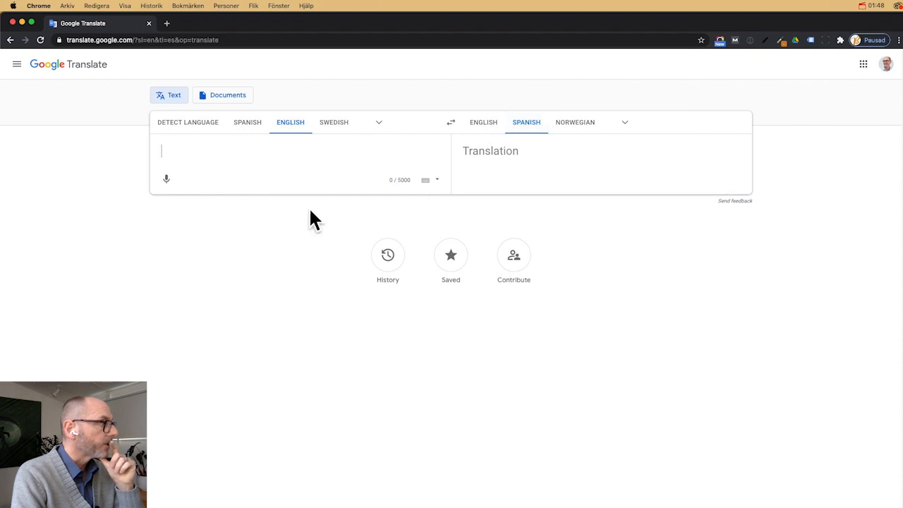
click(238, 98)
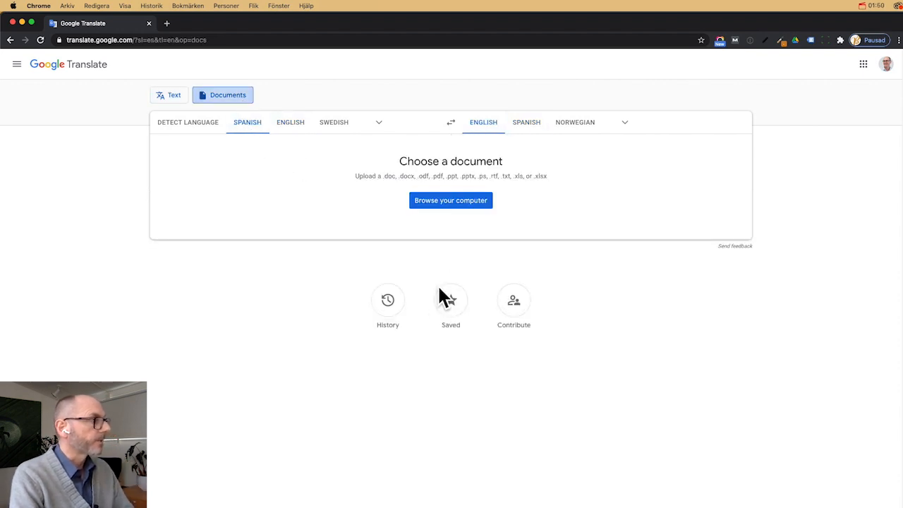
Step: Upload captions-20.txt from the downloads folder and translate it with the Spanish-to-English setting
click(447, 202)
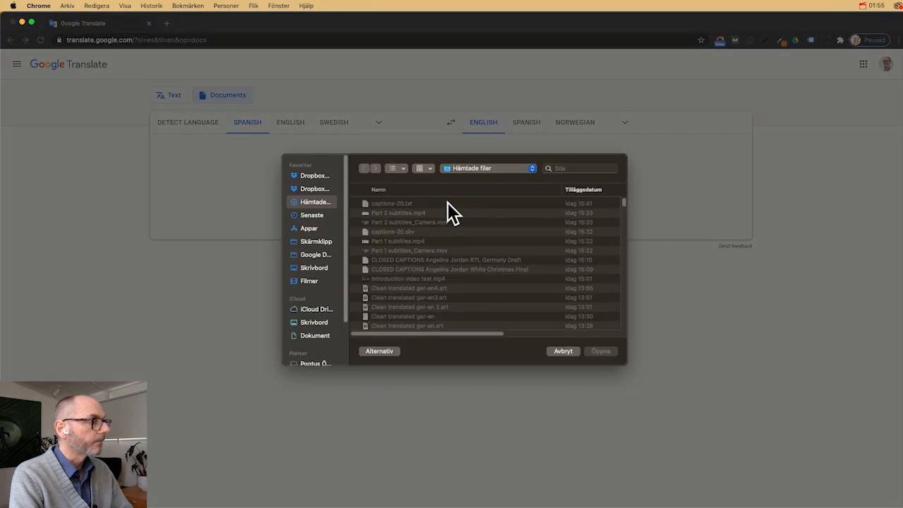
click(396, 204)
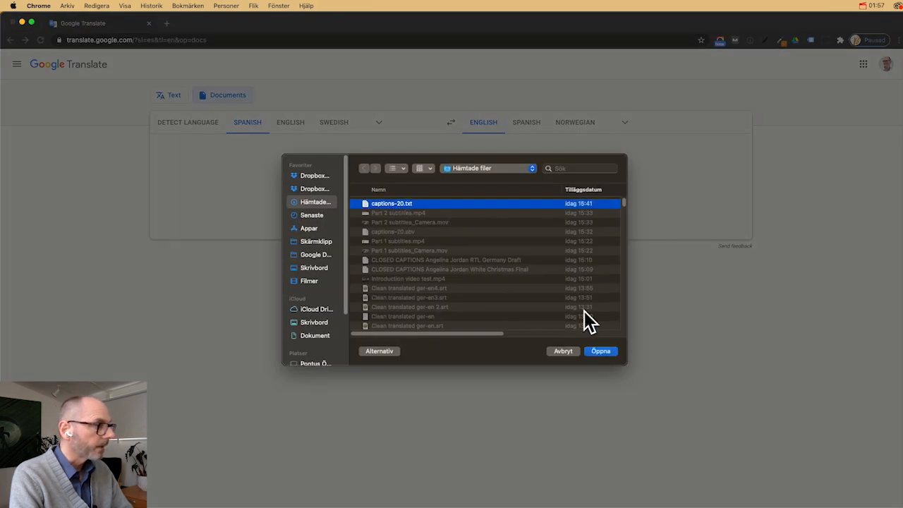
click(605, 351)
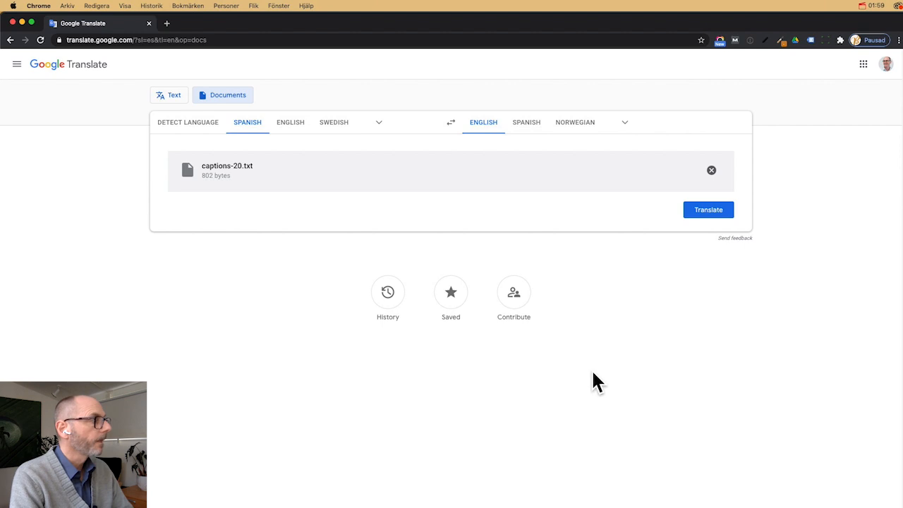
click(721, 212)
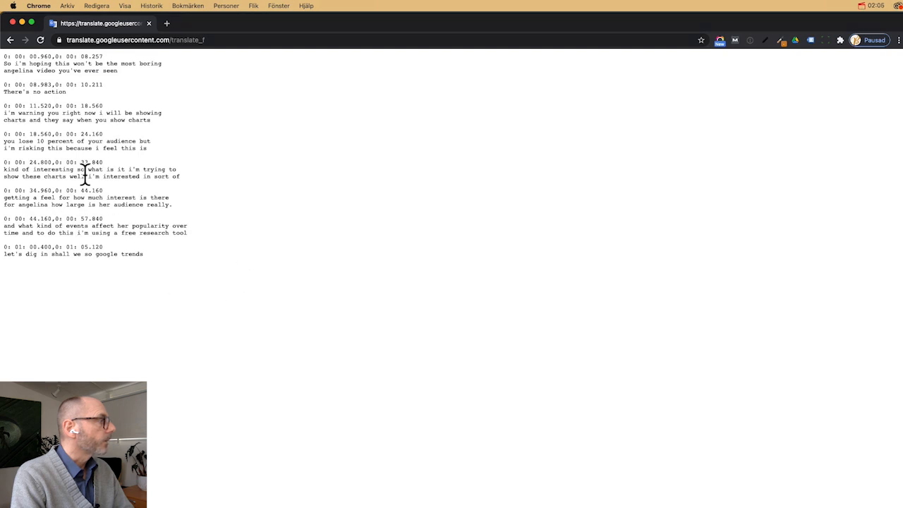
Step: Return to document translation, translate captions-20.txt from English to Spanish, and dismiss the browser's translation prompt
click(10, 40)
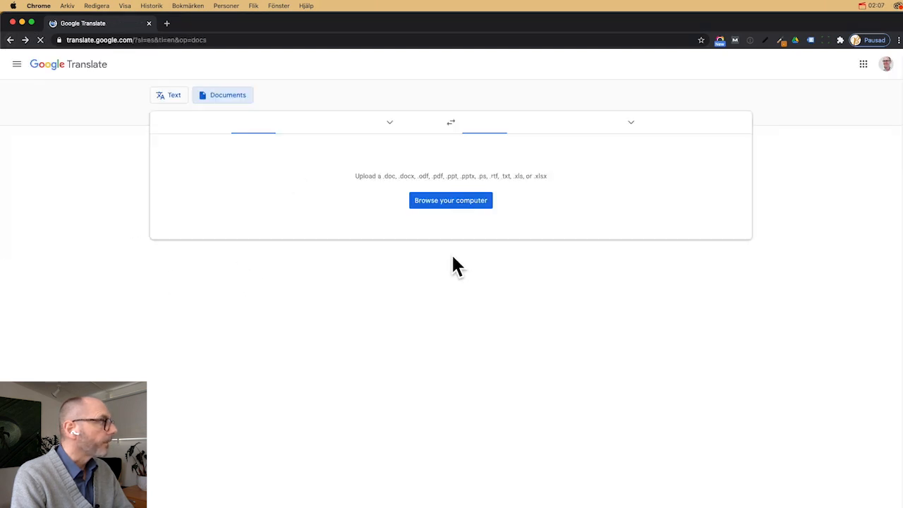
click(526, 124)
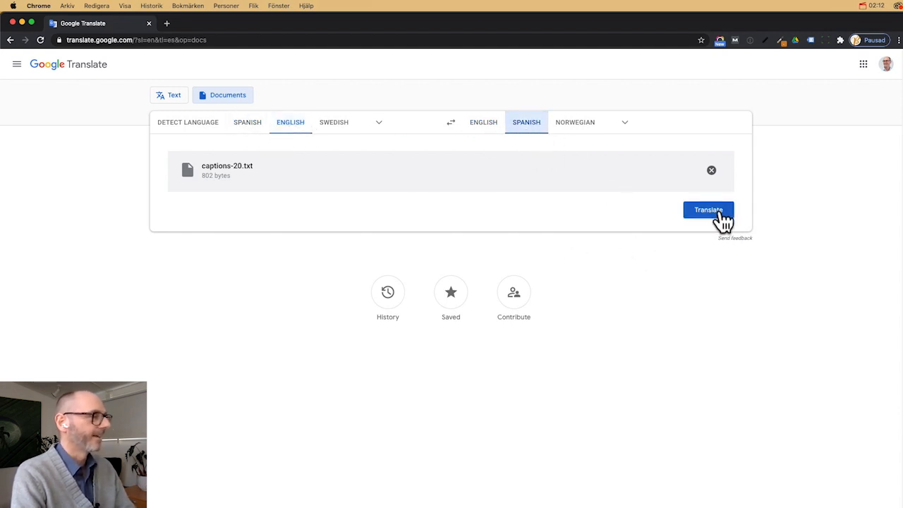
click(707, 210)
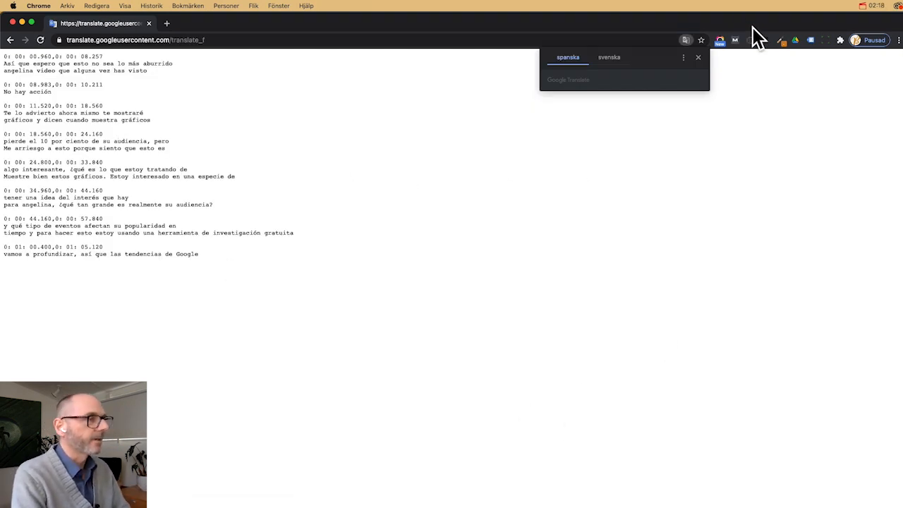
click(698, 58)
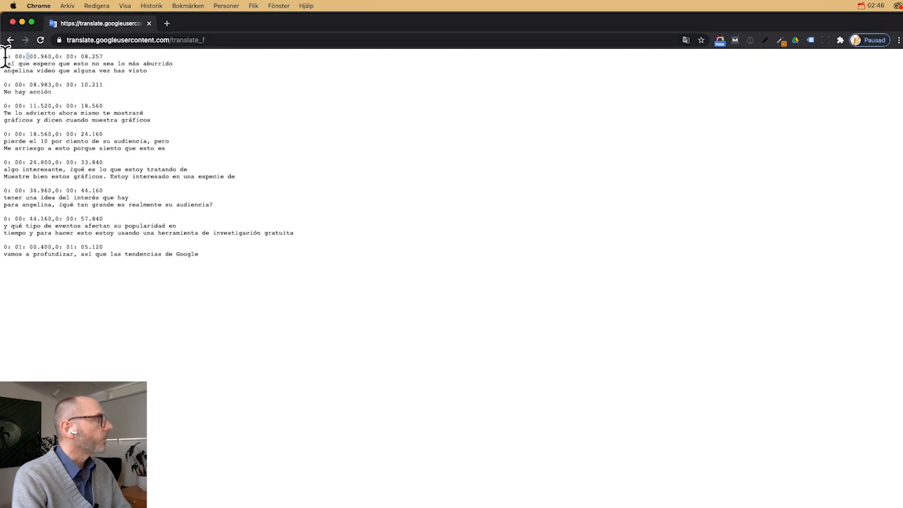
Step: Copy the entire Spanish translation with its timestamps and paste it over all the text of captions-20.txt in TextEdit
drag(6, 57, 287, 258)
key(super+c)
key(super+Tab)
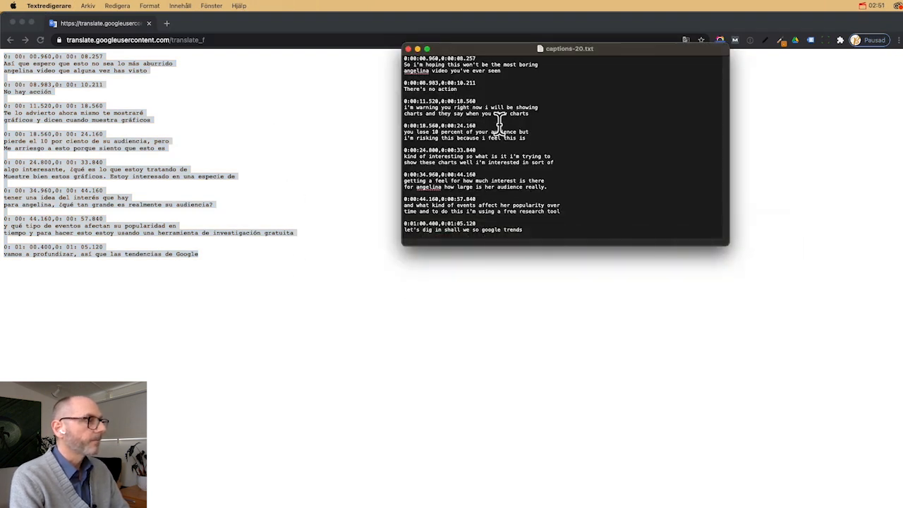
click(507, 176)
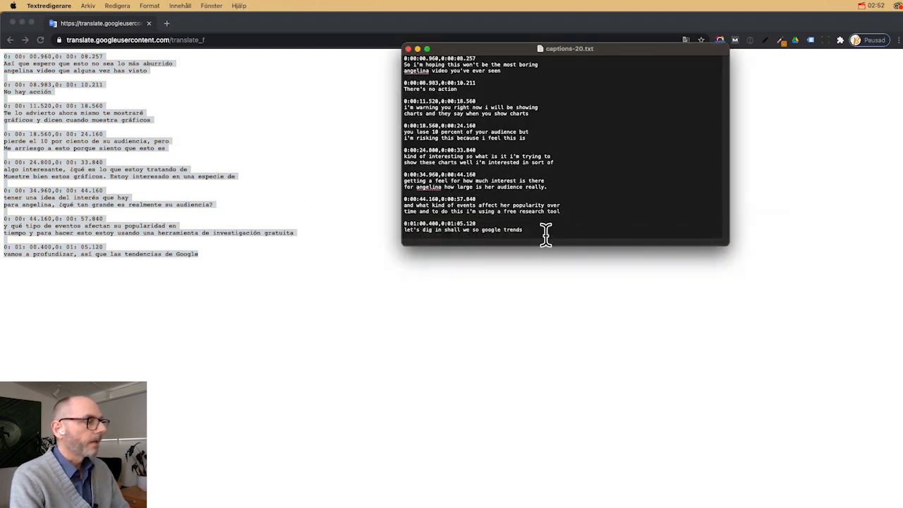
key(super+a)
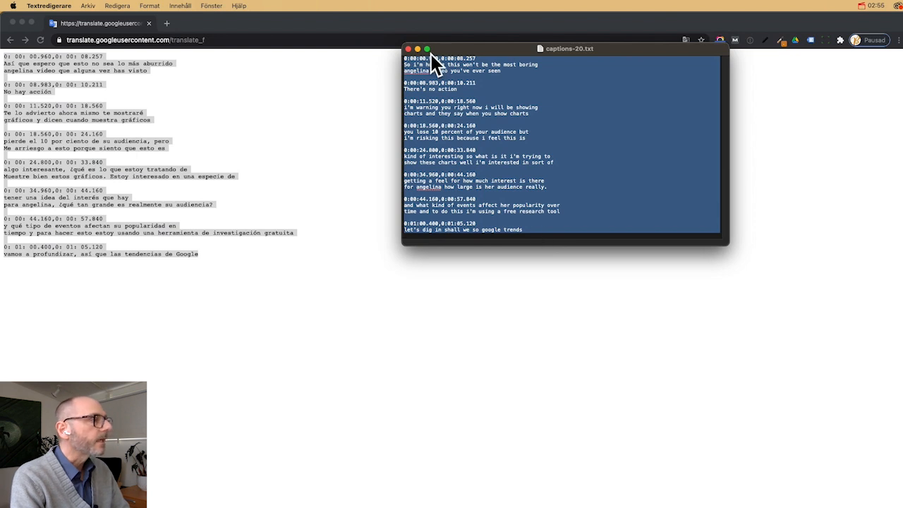
click(414, 62)
drag(414, 61, 481, 57)
click(482, 59)
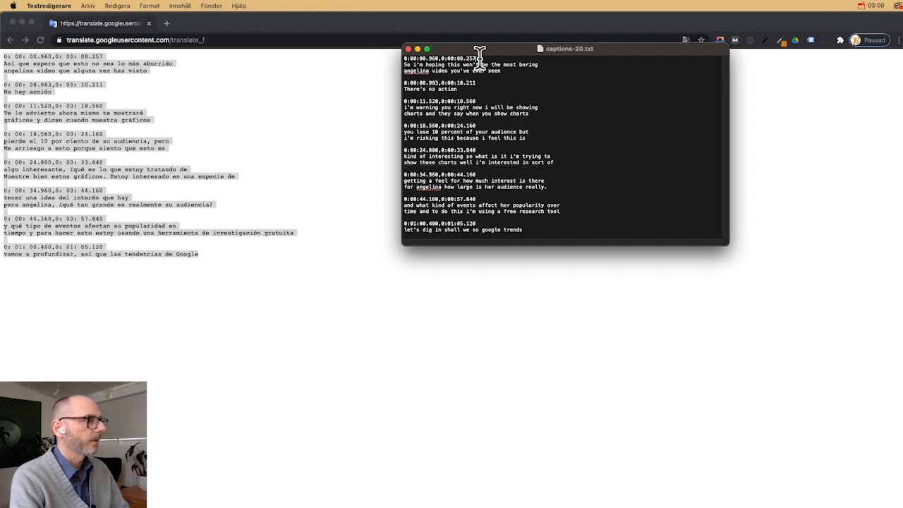
drag(406, 60, 617, 279)
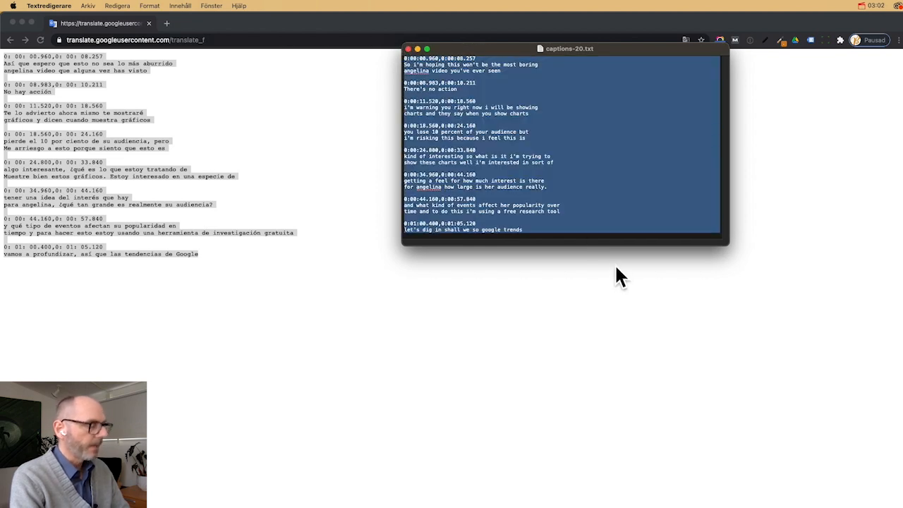
key(super+v)
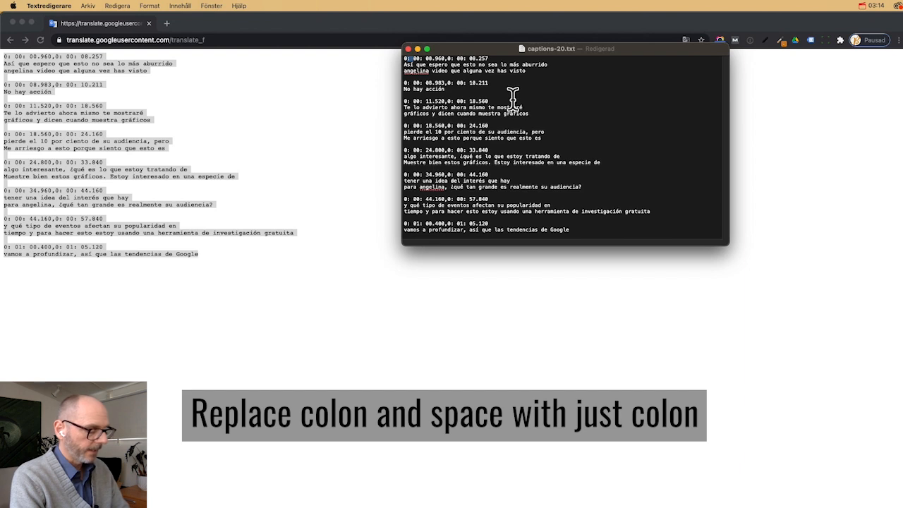
Step: Replace every colon followed by a space with just a colon throughout the captions file
key(super+f)
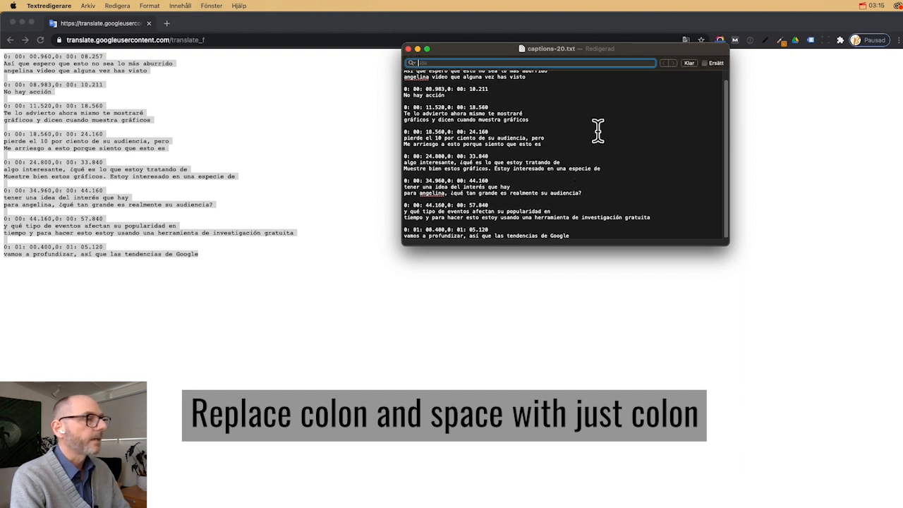
click(708, 65)
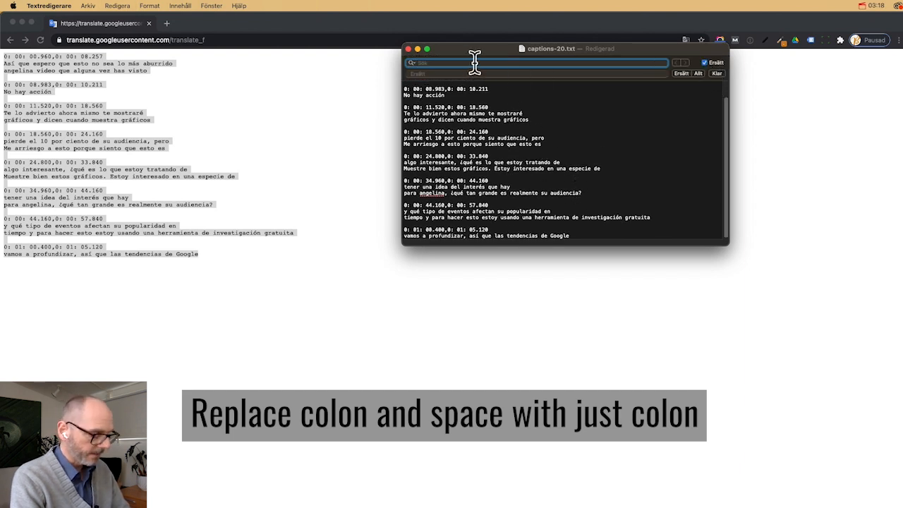
text(:)
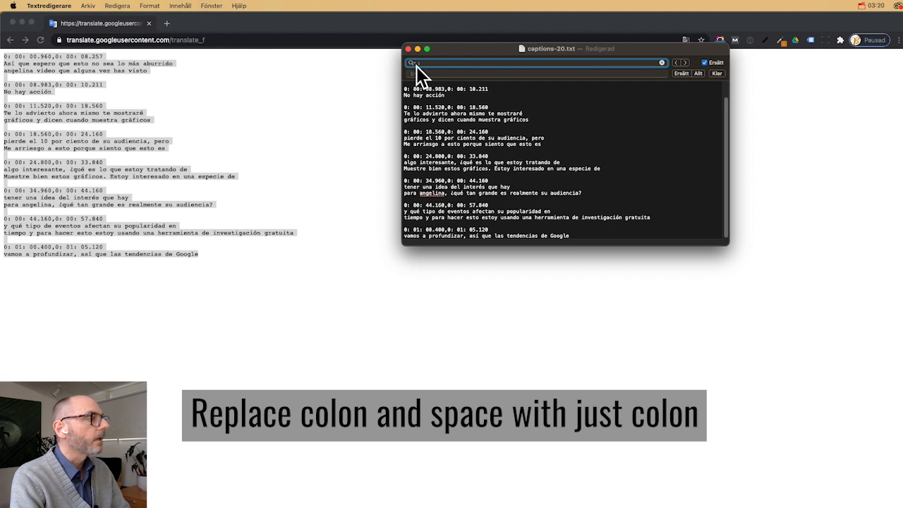
click(422, 74)
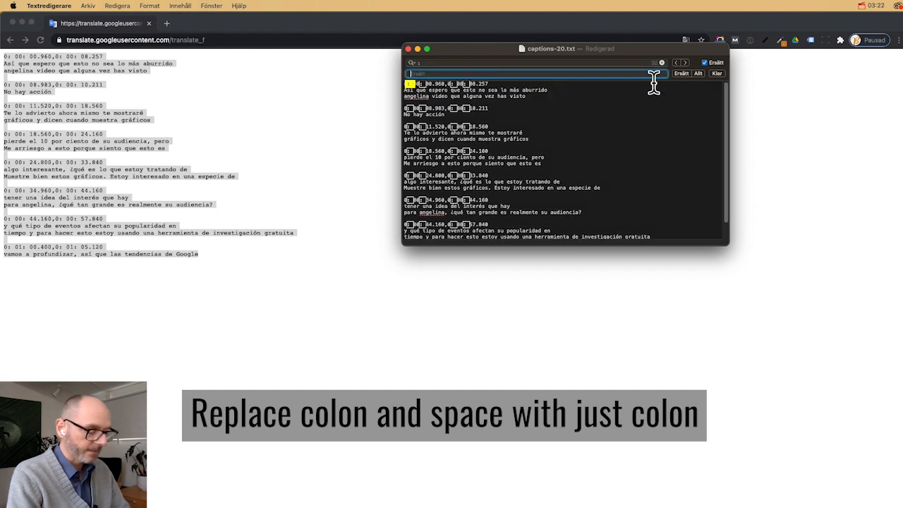
text(:)
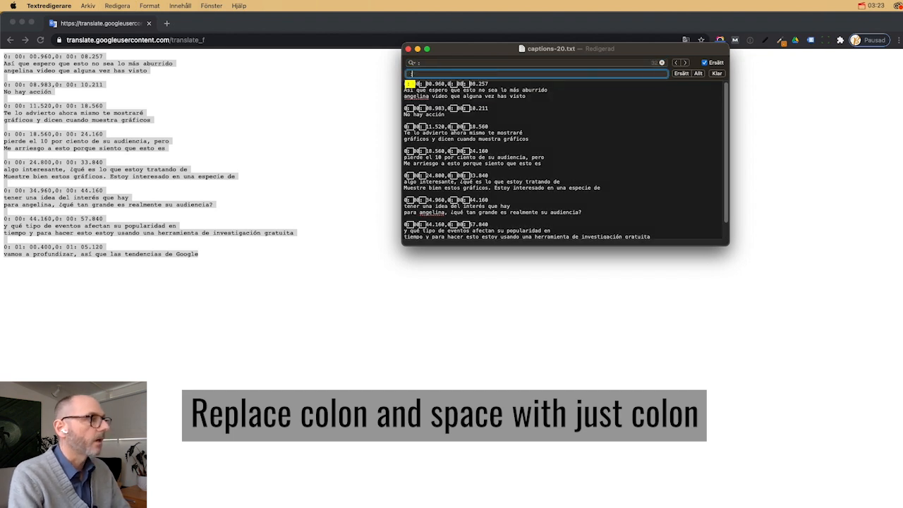
click(698, 74)
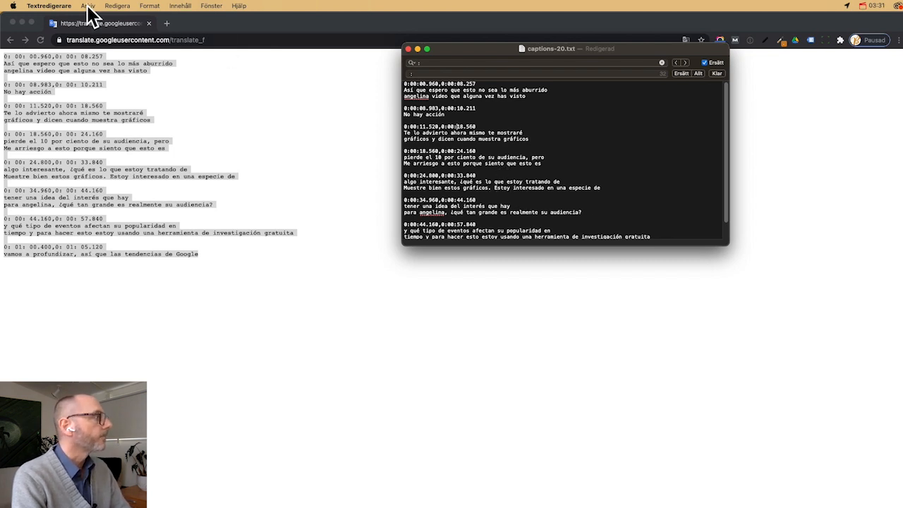
Step: Save a copy of the translated captions as captions-20-spanish.txt in the downloads folder with Unicode (UTF-8) encoding
click(66, 7)
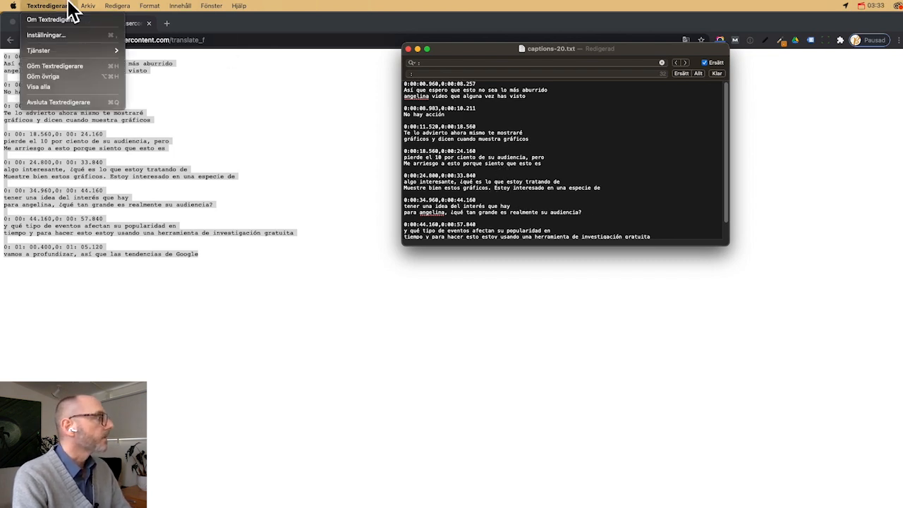
mouse_move(90, 12)
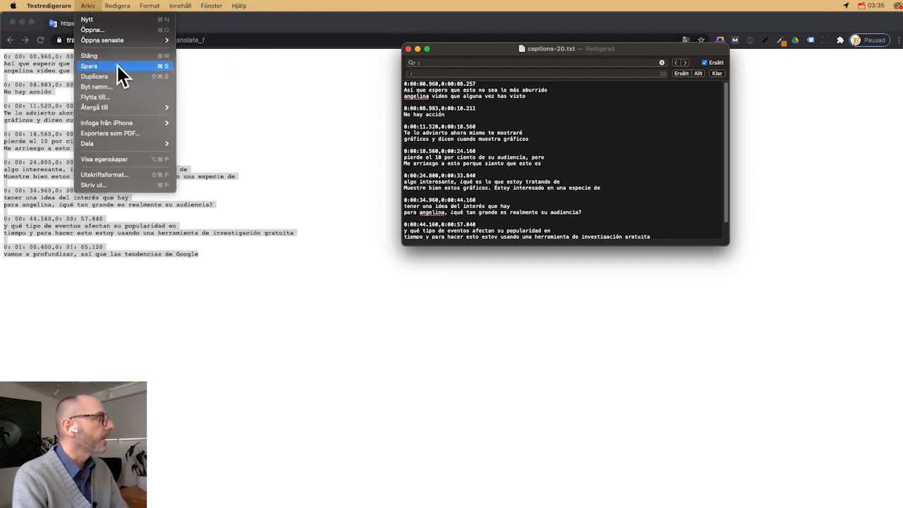
key(alt)
click(116, 76)
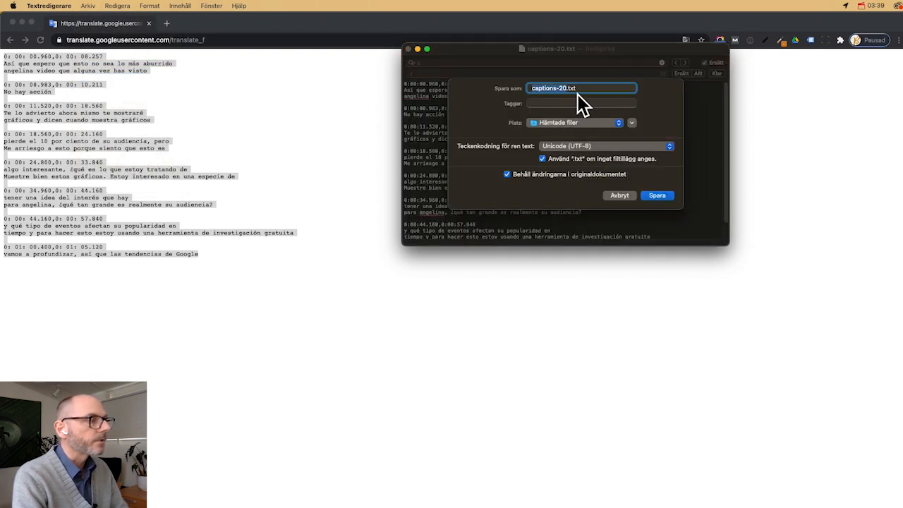
click(556, 88)
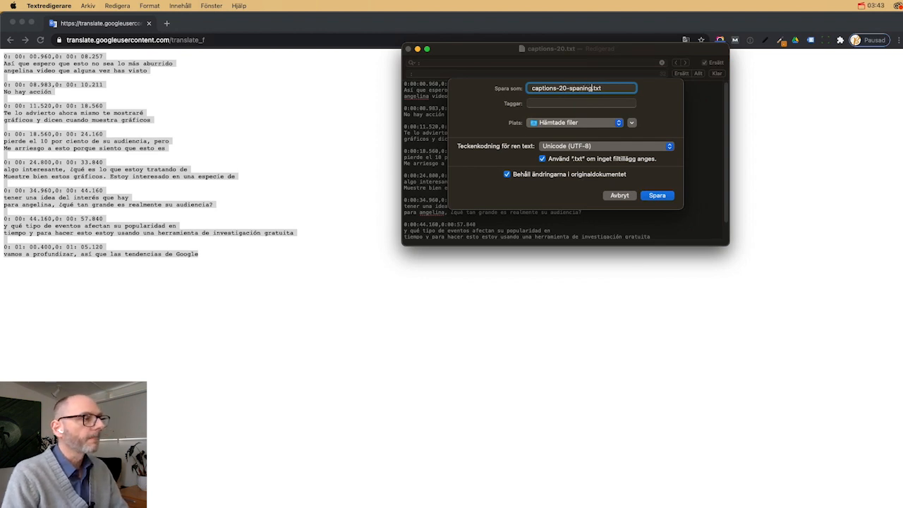
click(878, 4)
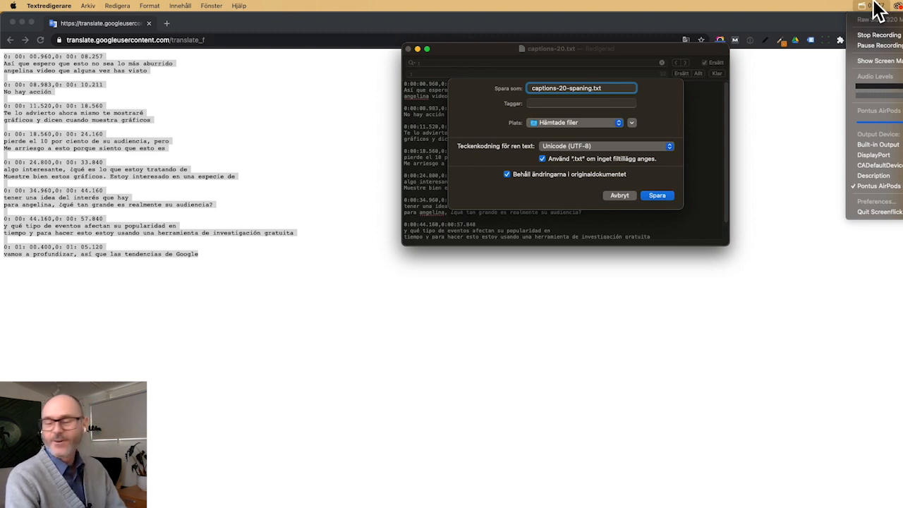
click(874, 45)
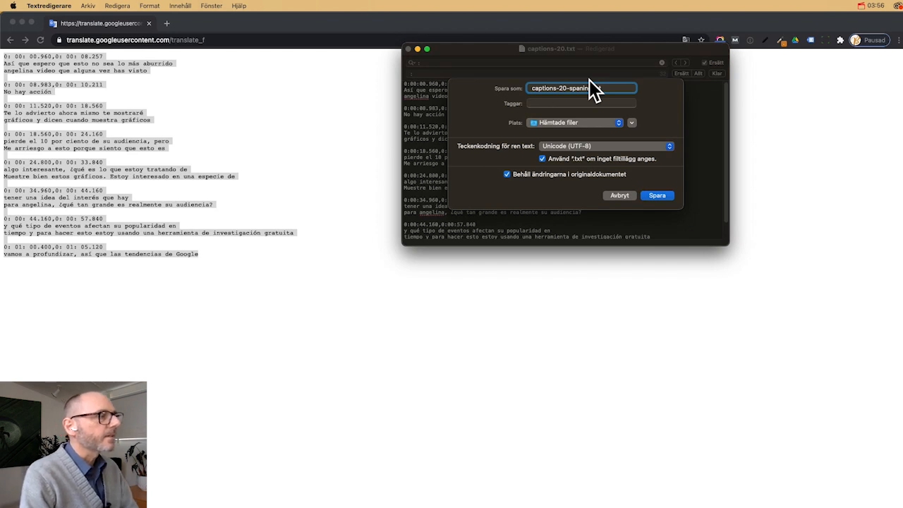
key(BackSpace)
key(BackSpace)
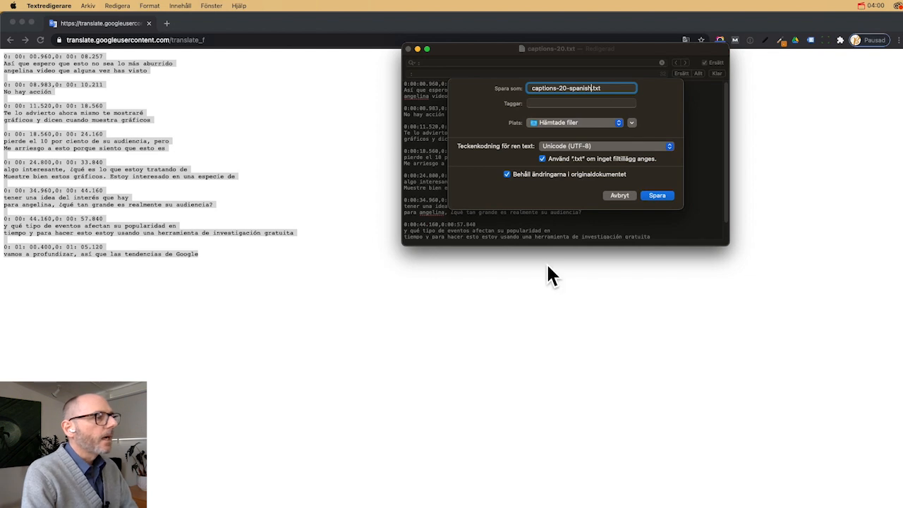
click(665, 198)
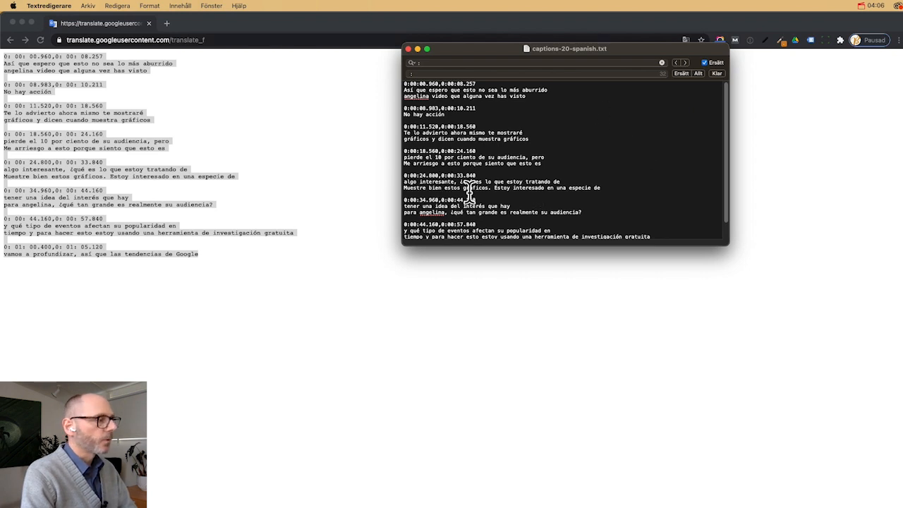
Step: Switch to YouTube Studio in Safari and publish the video's corrected English subtitles
key(super+Tab)
click(693, 281)
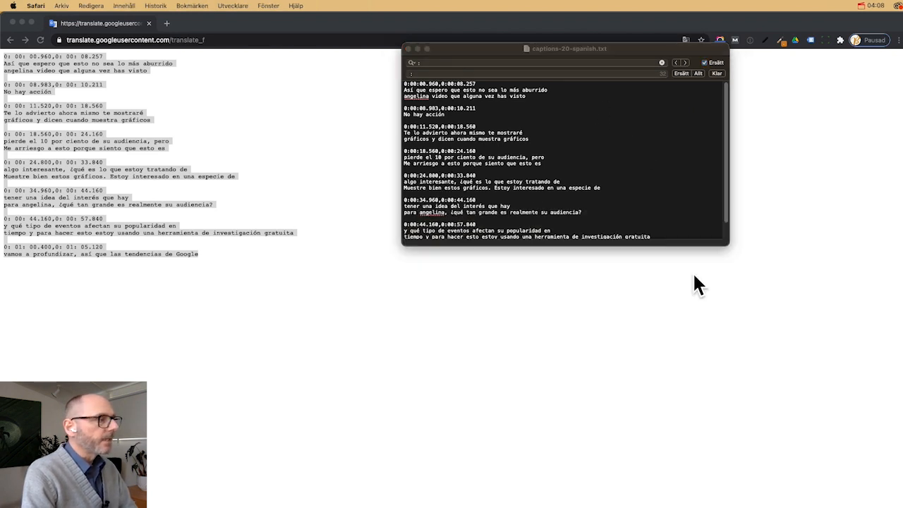
mouse_move(780, 504)
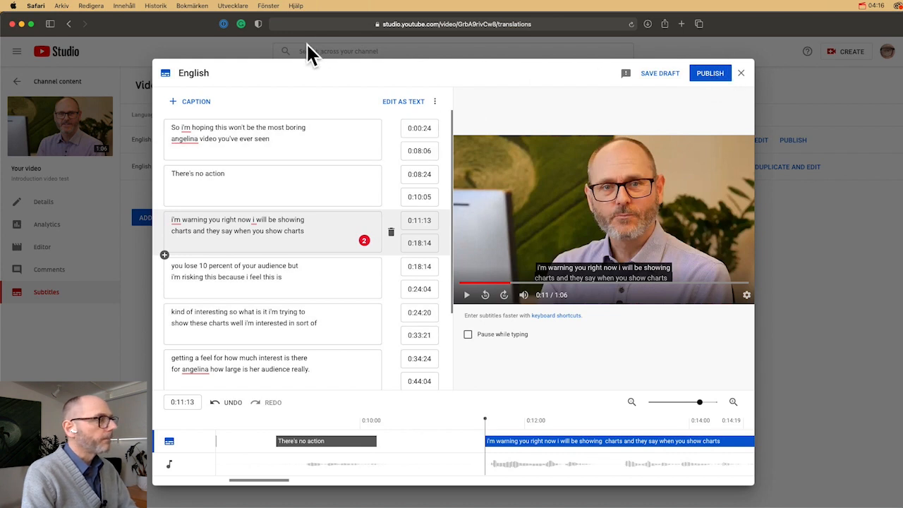
click(709, 73)
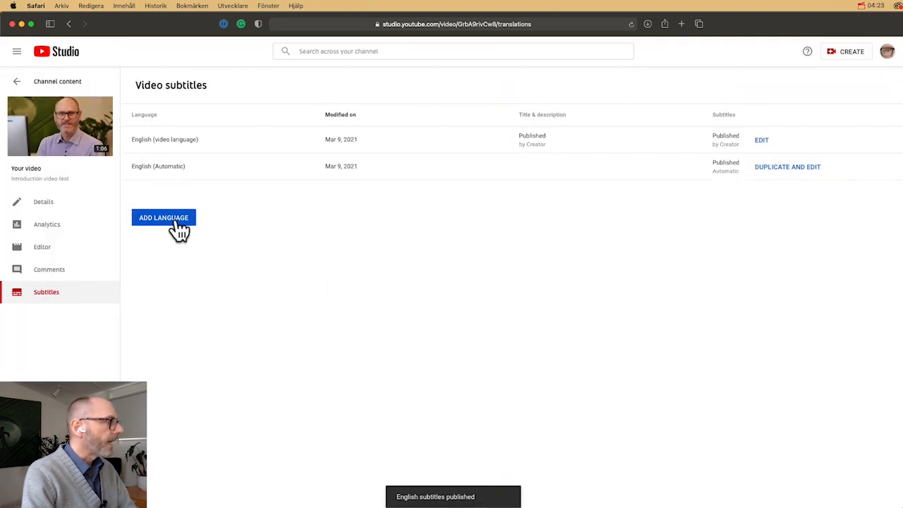
Step: Add Spanish as a new subtitle language for the video
click(174, 222)
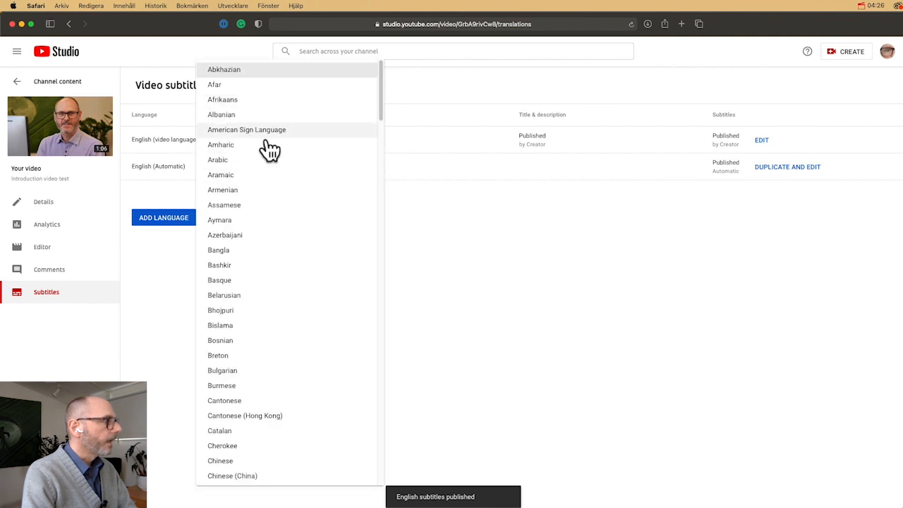
text(sp)
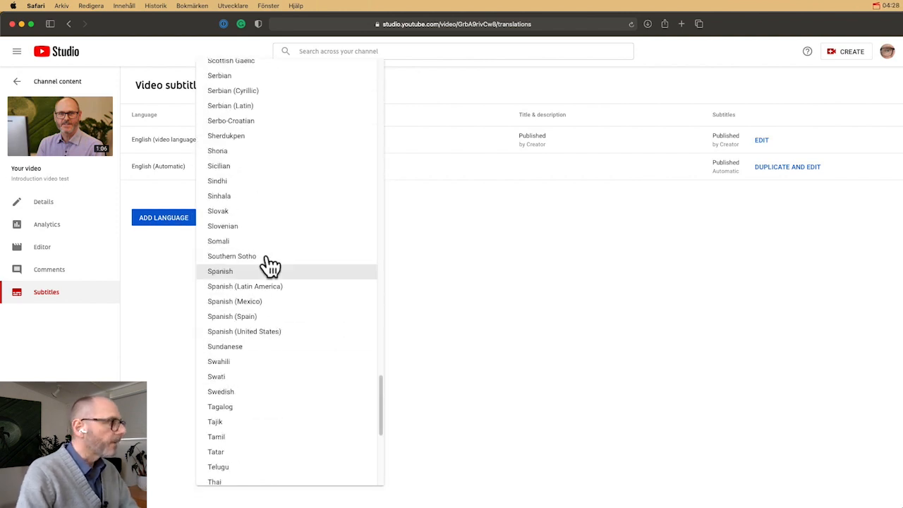
click(250, 273)
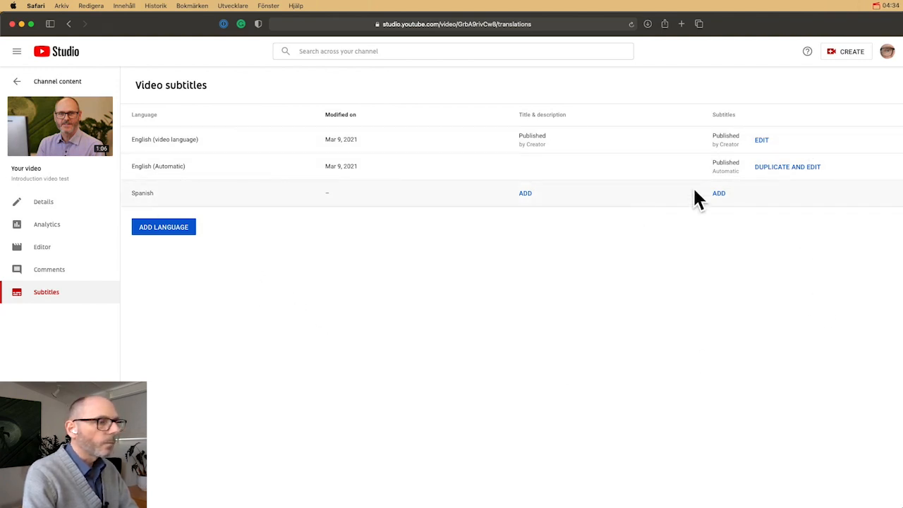
Step: Add Spanish subtitles by uploading captions-20-spanish.txt from the downloads folder as a subtitle file with timing
click(718, 193)
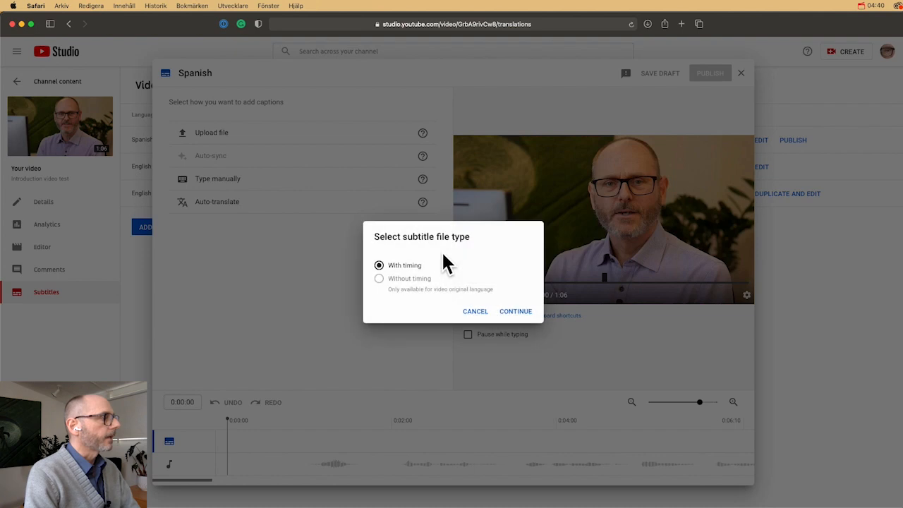
click(520, 316)
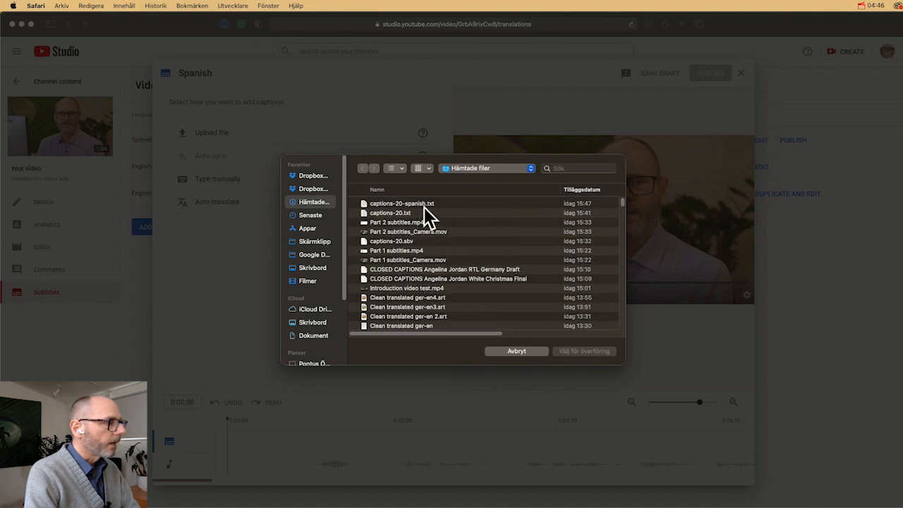
click(416, 203)
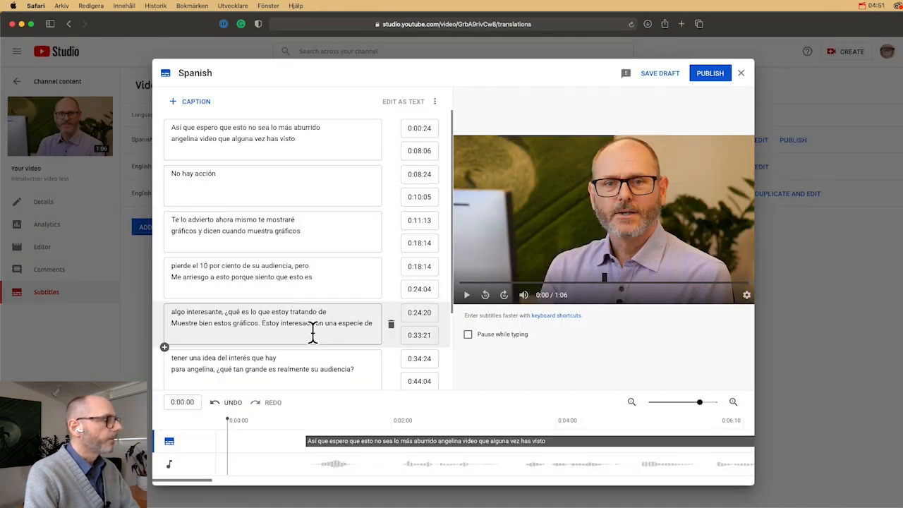
Step: Review the uploaded Spanish captions and select the one beginning "pierde el 10 por ciento" to preview it on the video
scroll(314, 332, down, 3)
scroll(314, 333, down, 2)
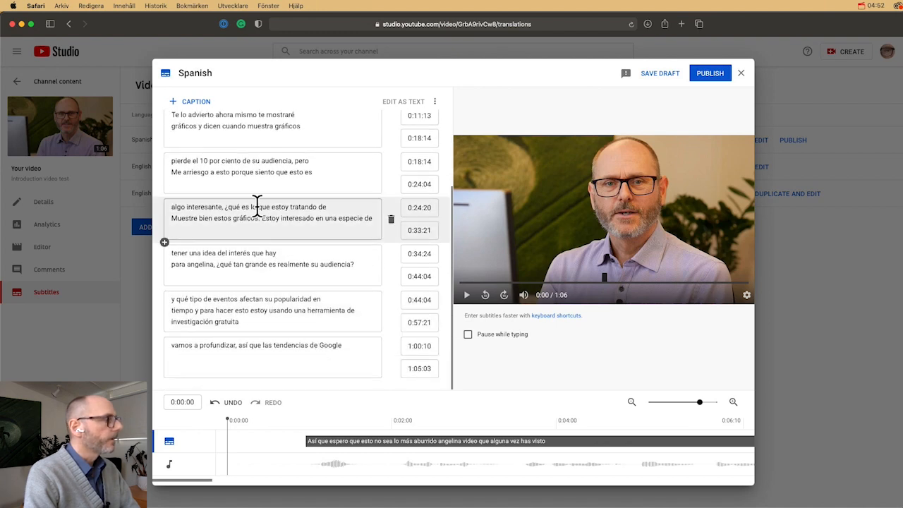
click(260, 176)
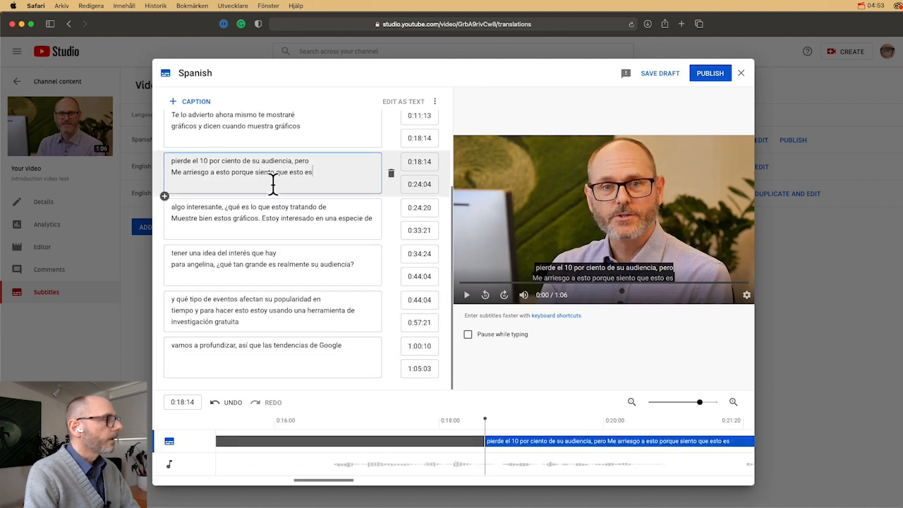
Step: Play and pause the video preview at the selected Spanish caption, and publish the Spanish subtitles
click(466, 296)
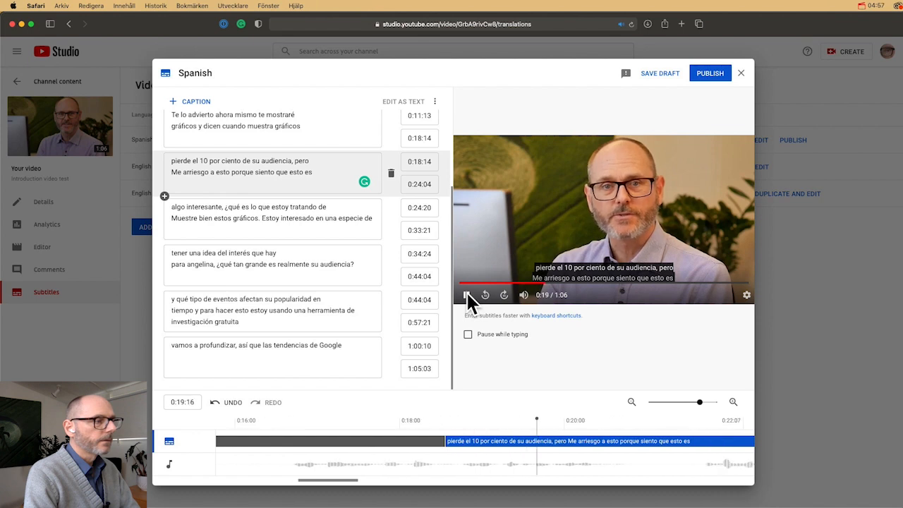
click(467, 293)
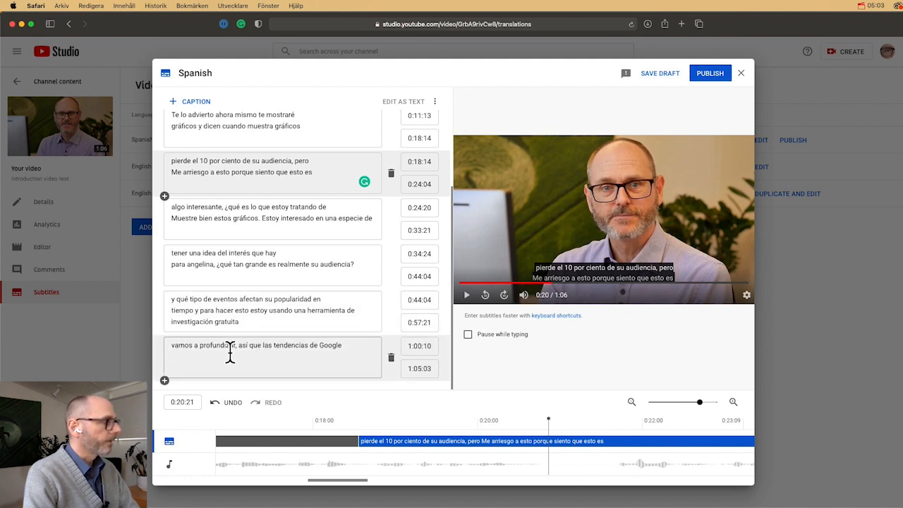
scroll(359, 345, up, 5)
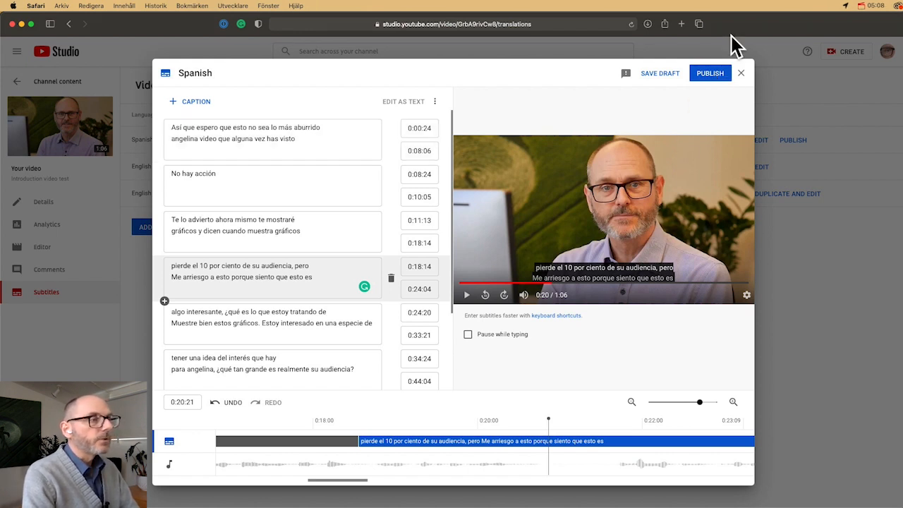
click(713, 74)
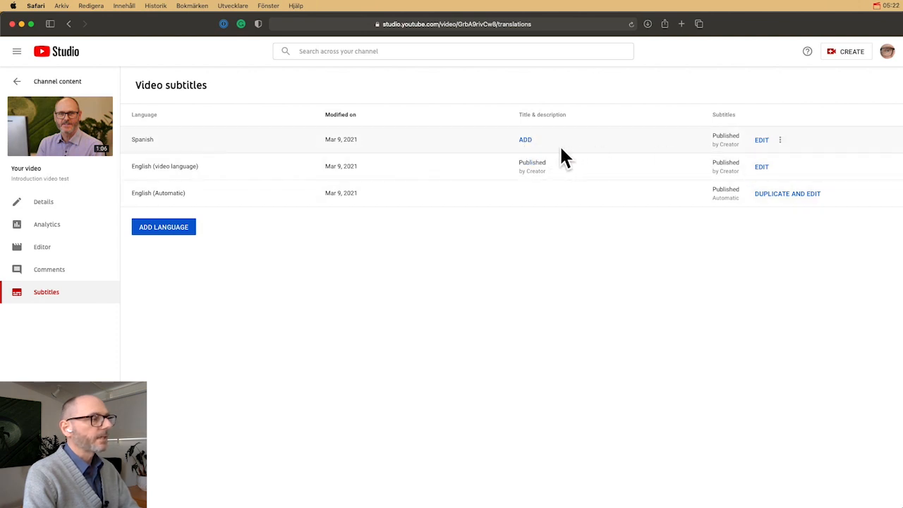
Step: Start adding the Spanish title and description, copy the English title "Introduction video test", and translate it in Google Translate in Chrome
click(526, 141)
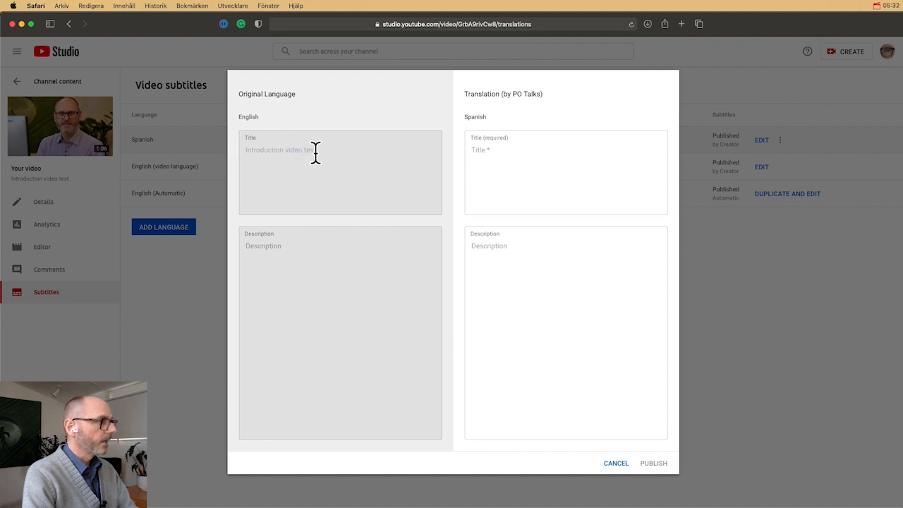
drag(315, 153, 244, 146)
key(super+c)
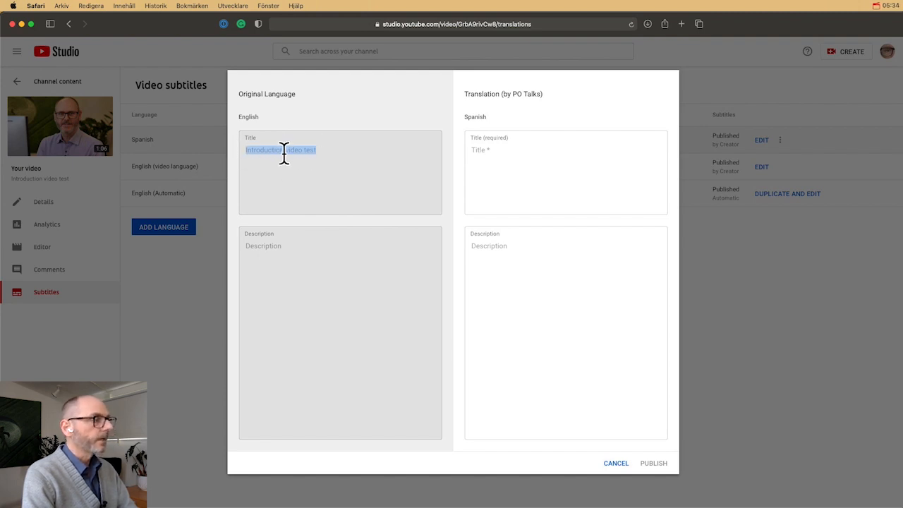
key(super+Tab)
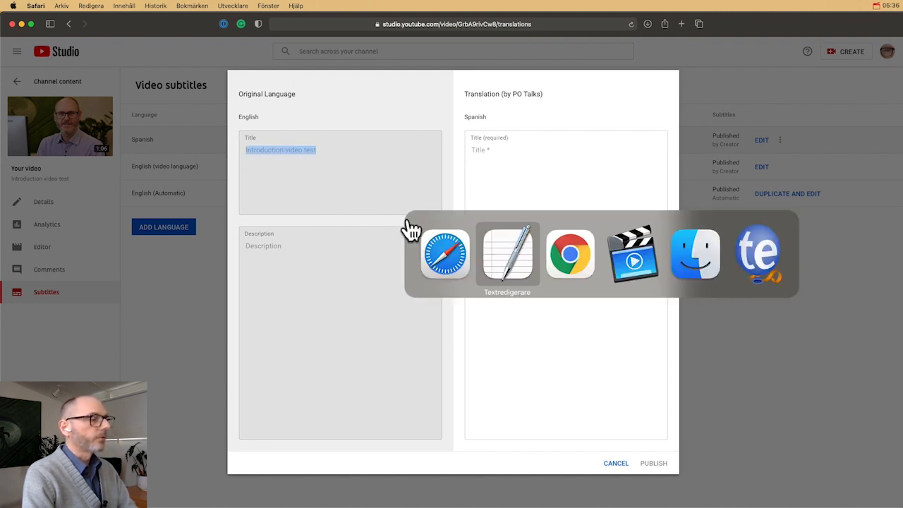
click(573, 257)
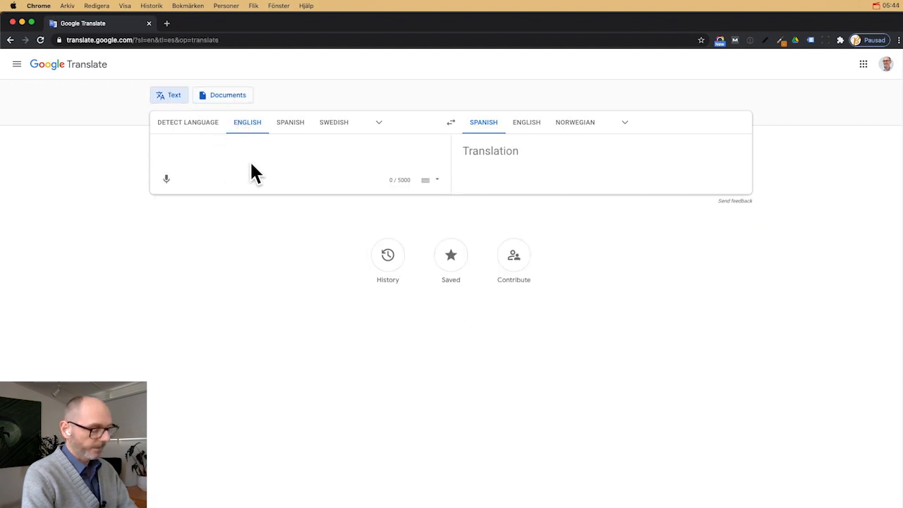
click(252, 157)
key(super+v)
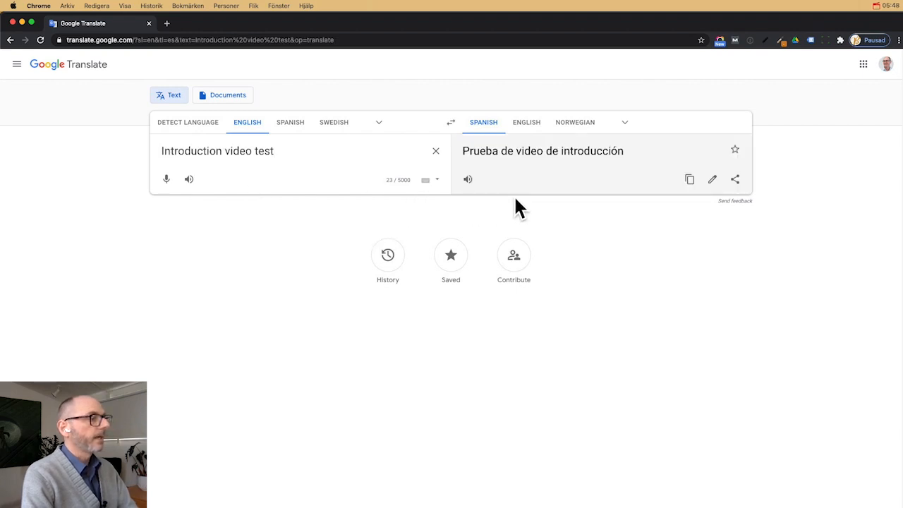
Step: Copy the translation "Prueba de video de introducción", paste it as the video's Spanish title in YouTube Studio in Safari, and publish it
drag(641, 165, 465, 162)
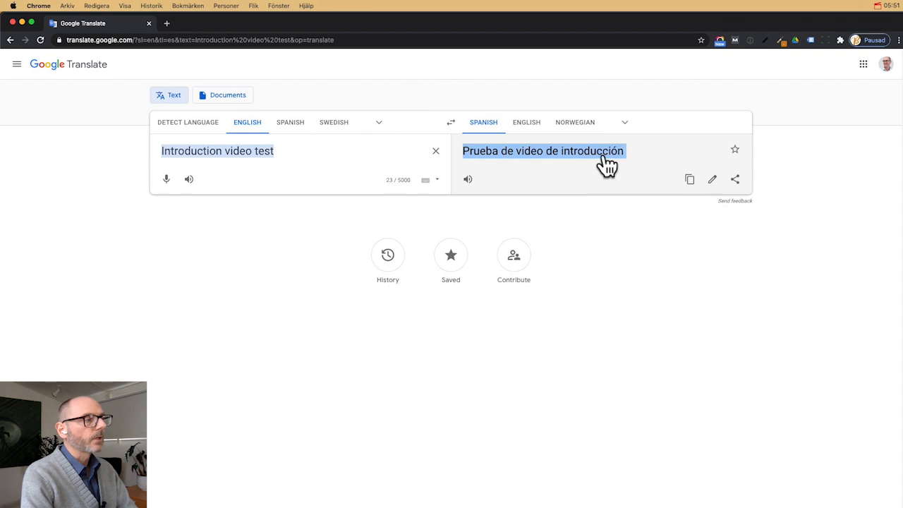
click(604, 165)
click(694, 205)
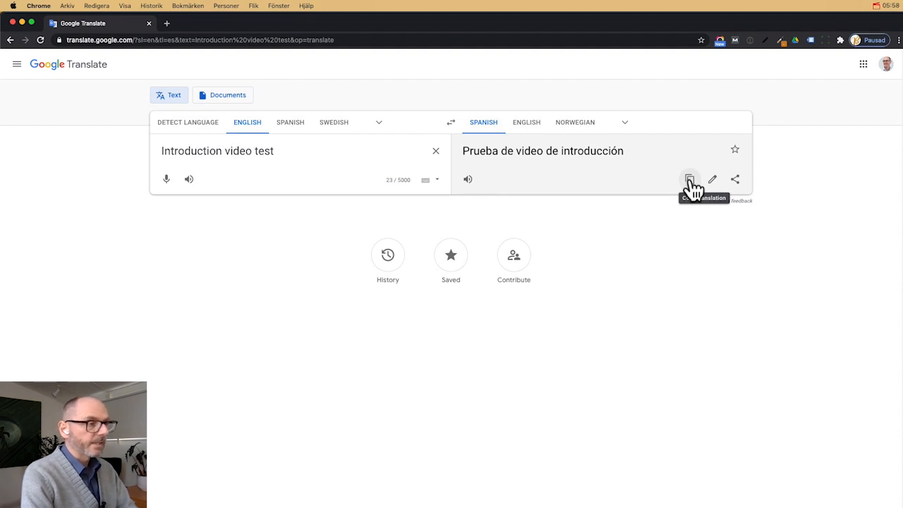
click(690, 181)
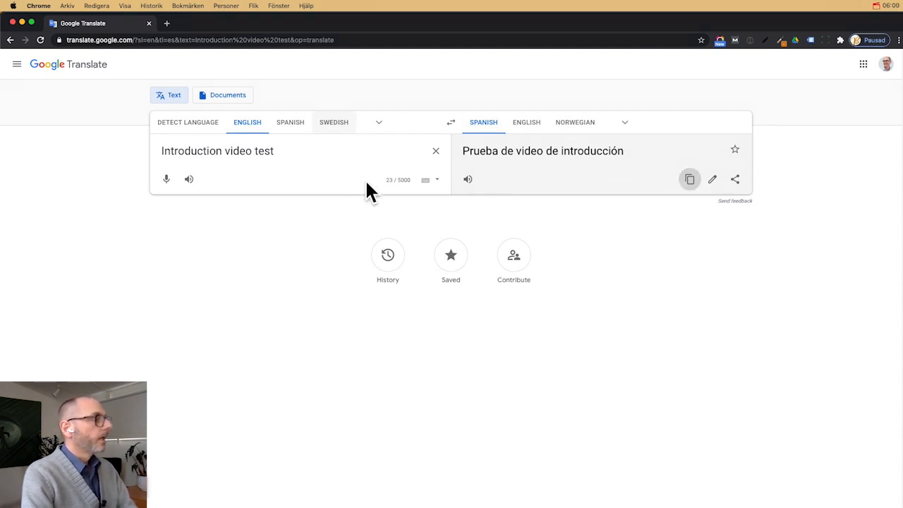
key(super+Tab)
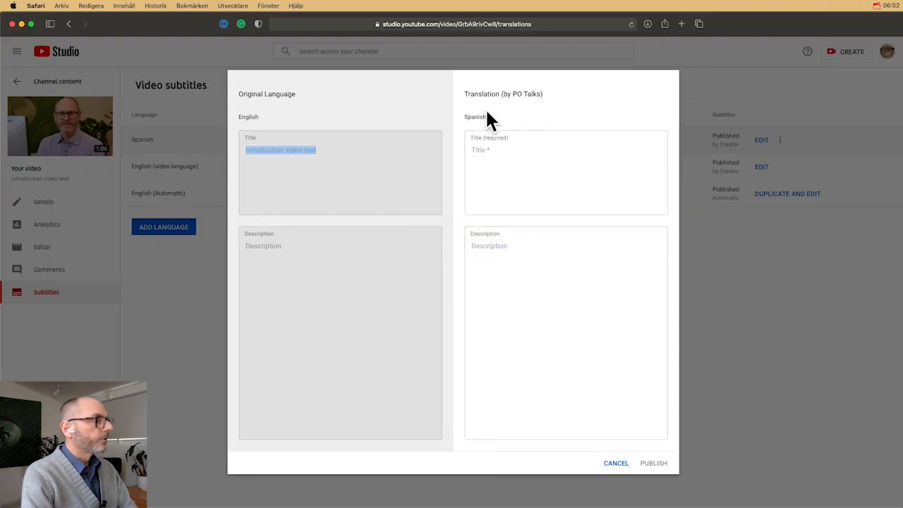
click(537, 157)
key(super+v)
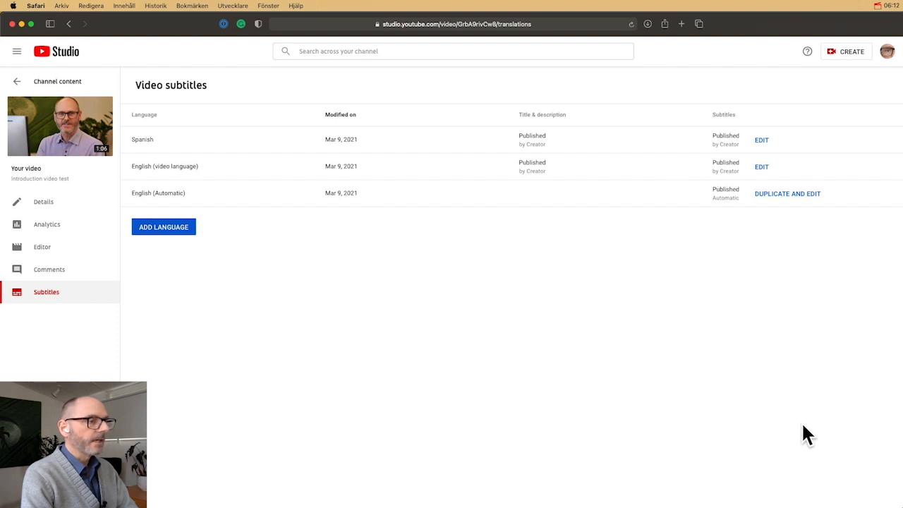
Step: Delete the English (Automatic) subtitles from the video, and reopen the Spanish subtitles and publish them again
click(831, 195)
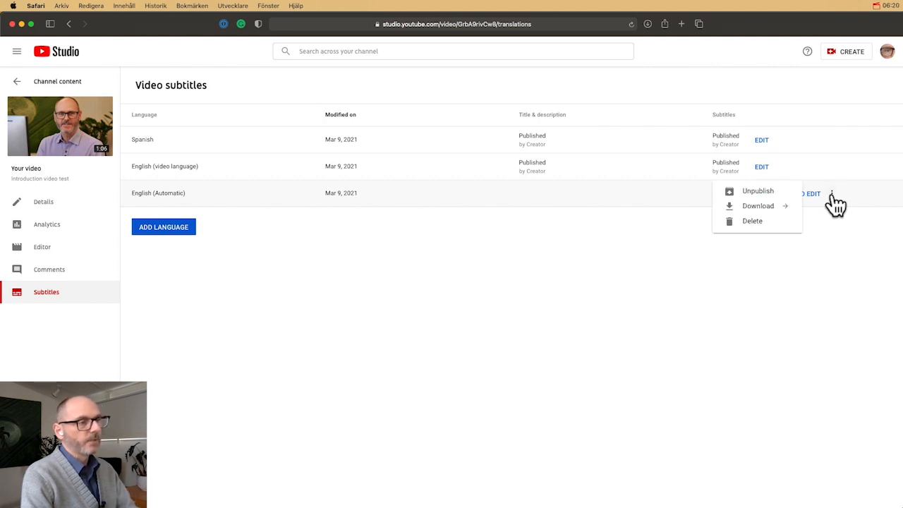
click(751, 221)
click(534, 303)
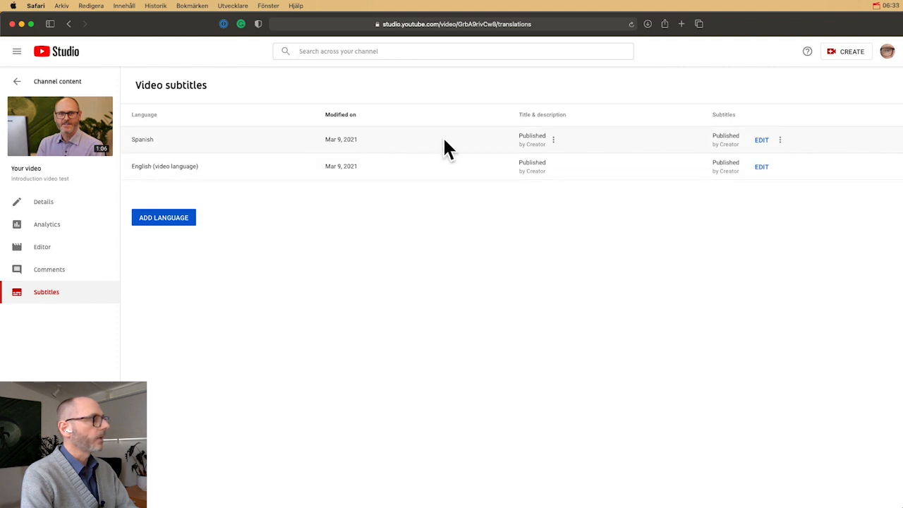
click(762, 140)
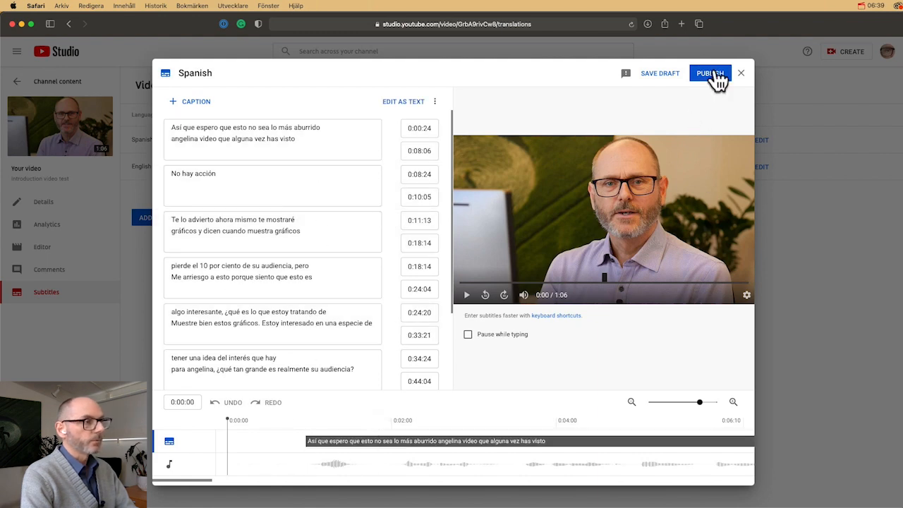
click(709, 74)
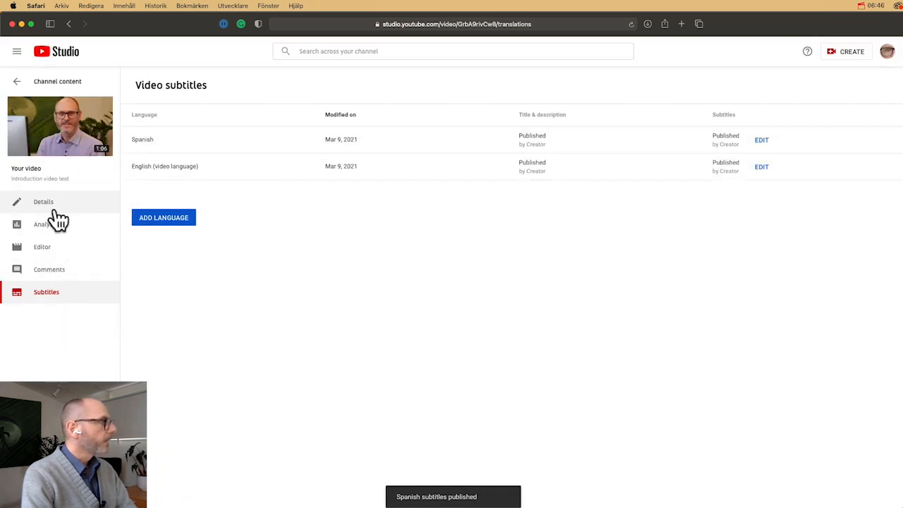
Step: Copy the video link from the video's details page and open it in Chrome
click(48, 204)
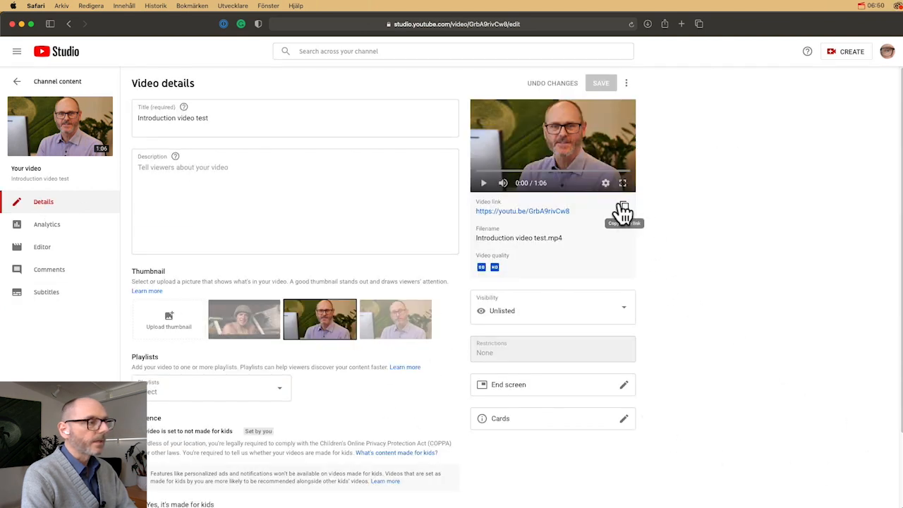
click(624, 206)
key(super+Tab)
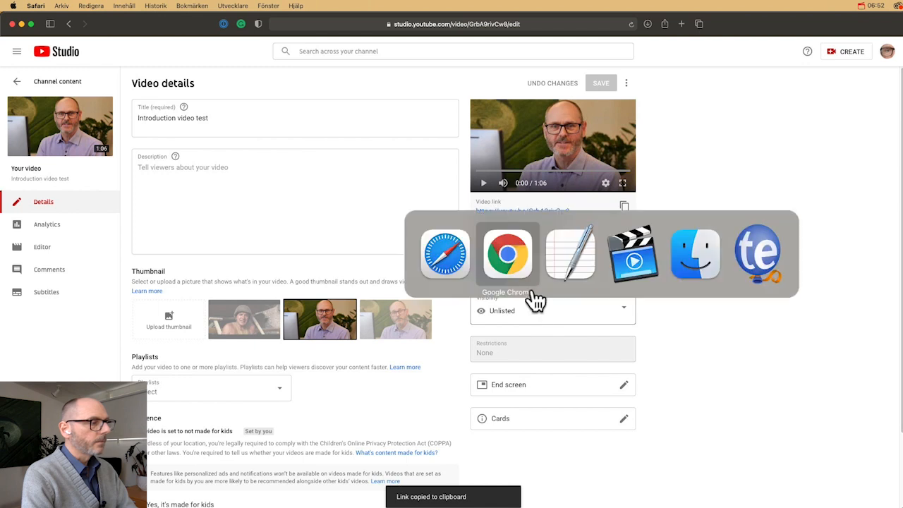
key(super+v)
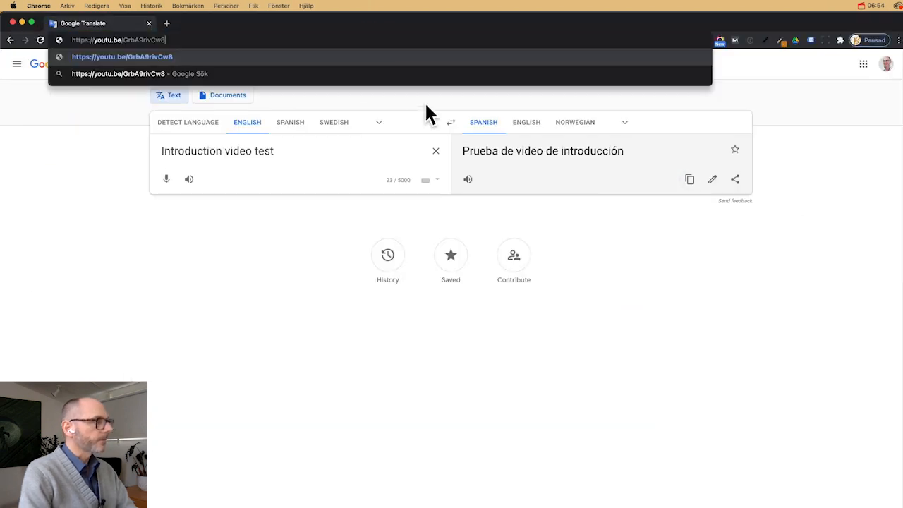
key(Return)
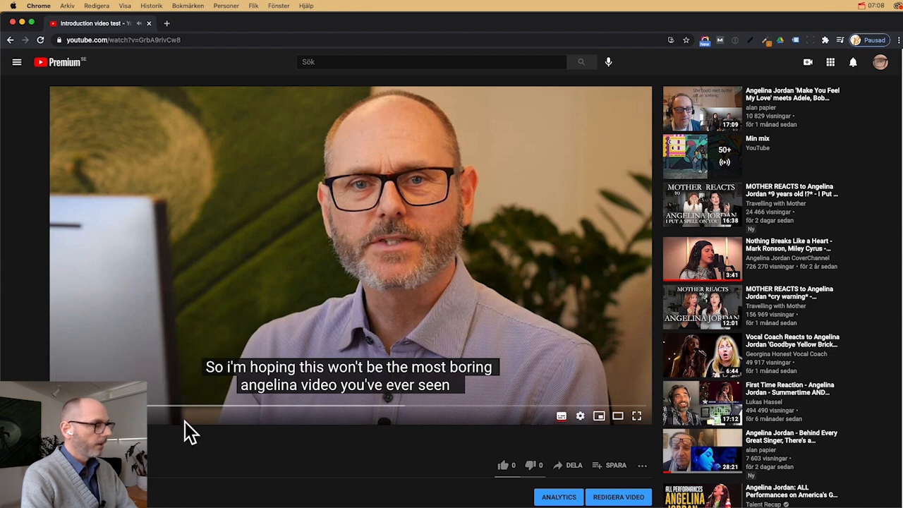
Step: Toggle the subtitles off and on in the YouTube player to check them, and open the playback settings
click(563, 420)
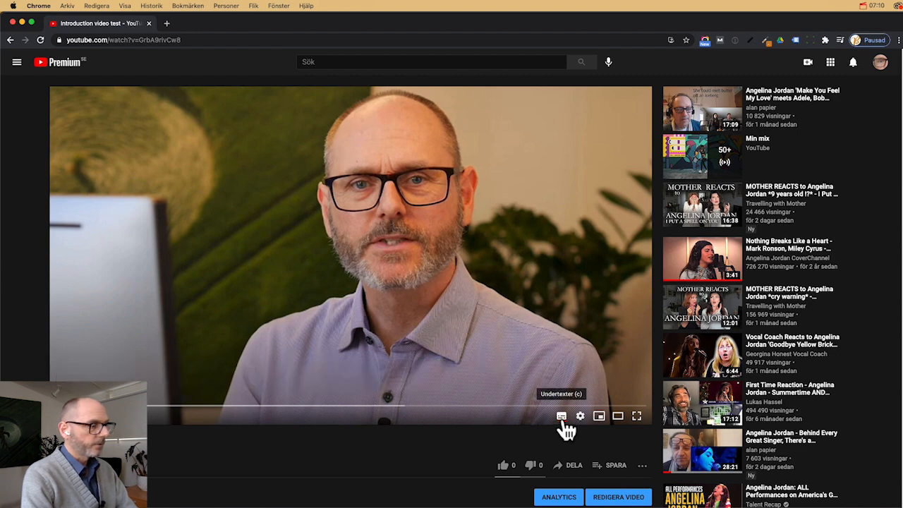
click(563, 421)
click(562, 419)
click(563, 419)
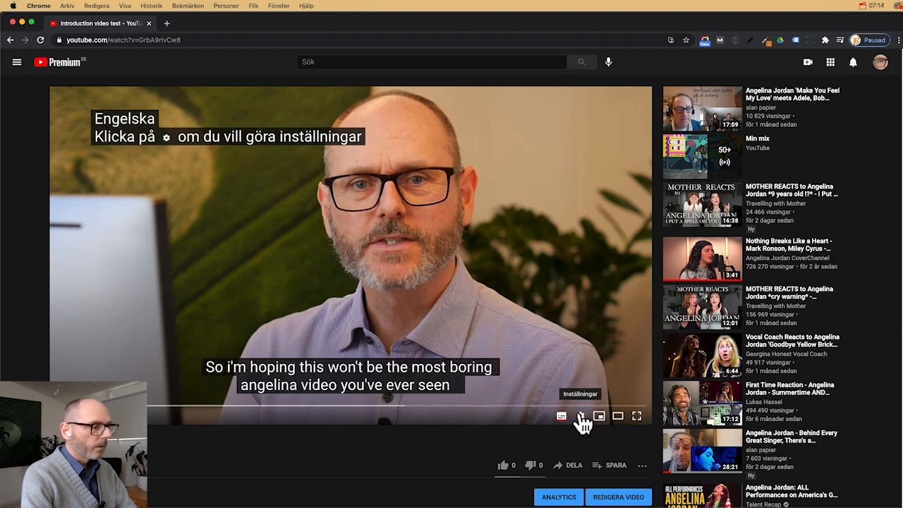
click(580, 417)
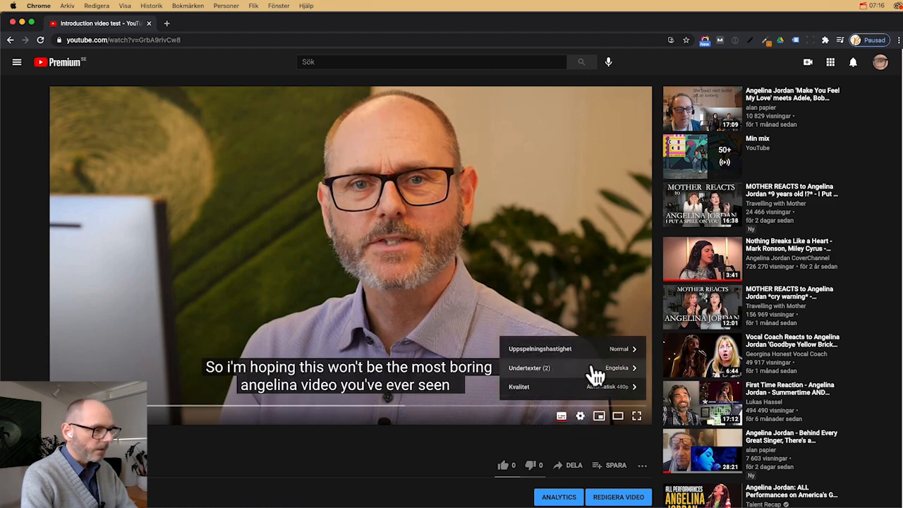